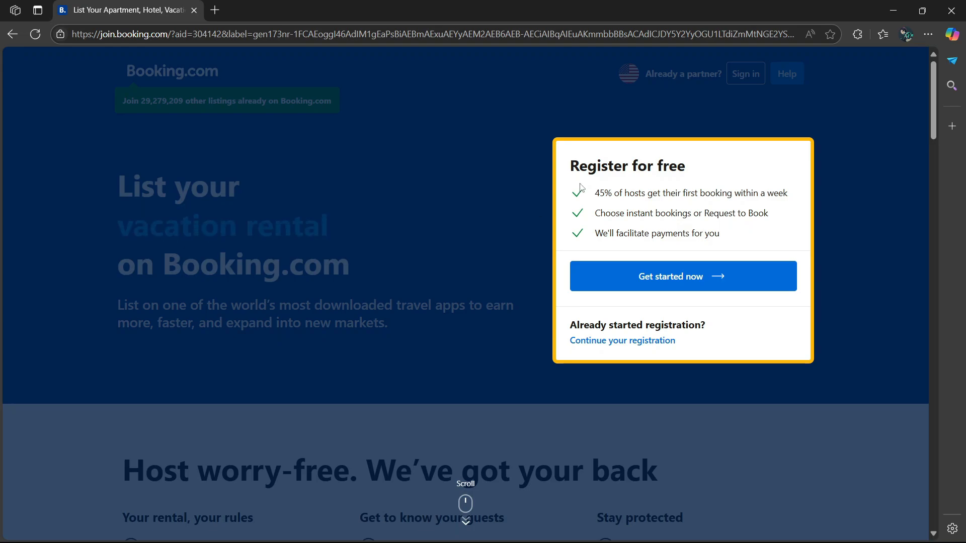
- Choose 'Get started now' in the Register for free box to reach the partner sign-up page
click(706, 285)
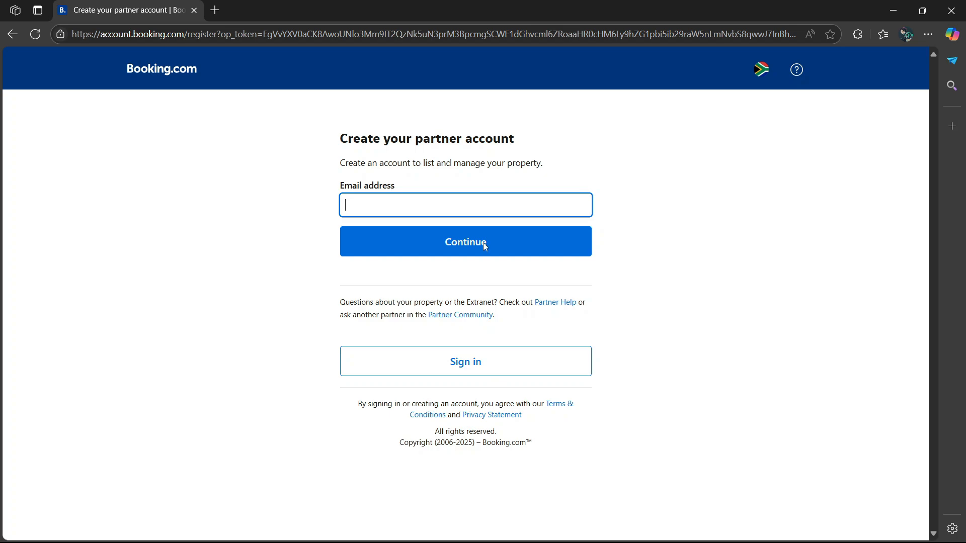
- Sign in with the existing partner account and start a new listing
click(473, 371)
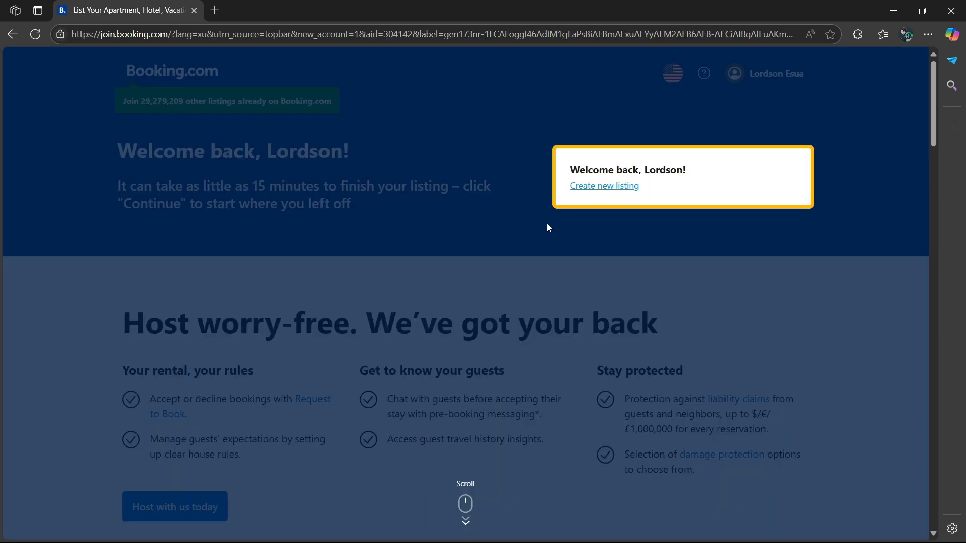
click(609, 186)
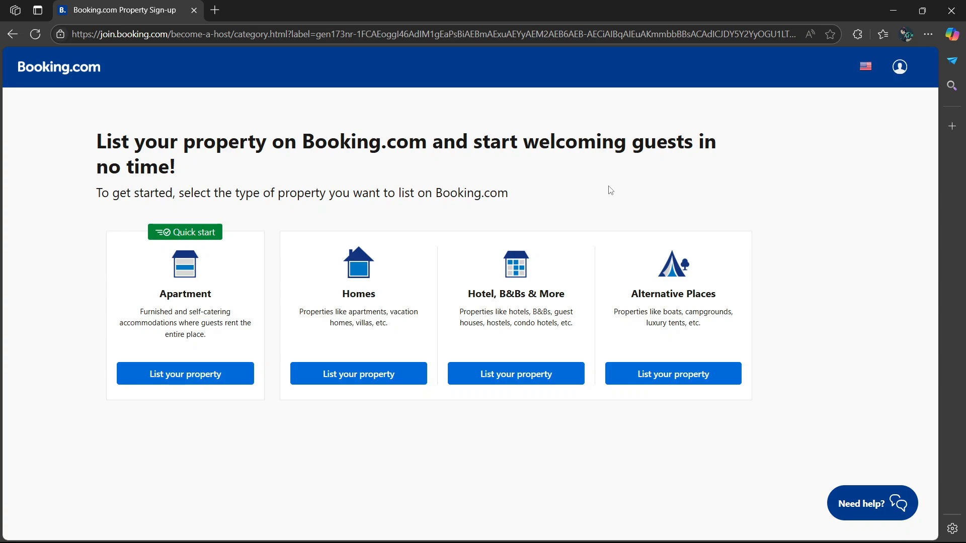
- Choose Hotel, B&Bs & More, pick the Hotel card, and continue
click(534, 383)
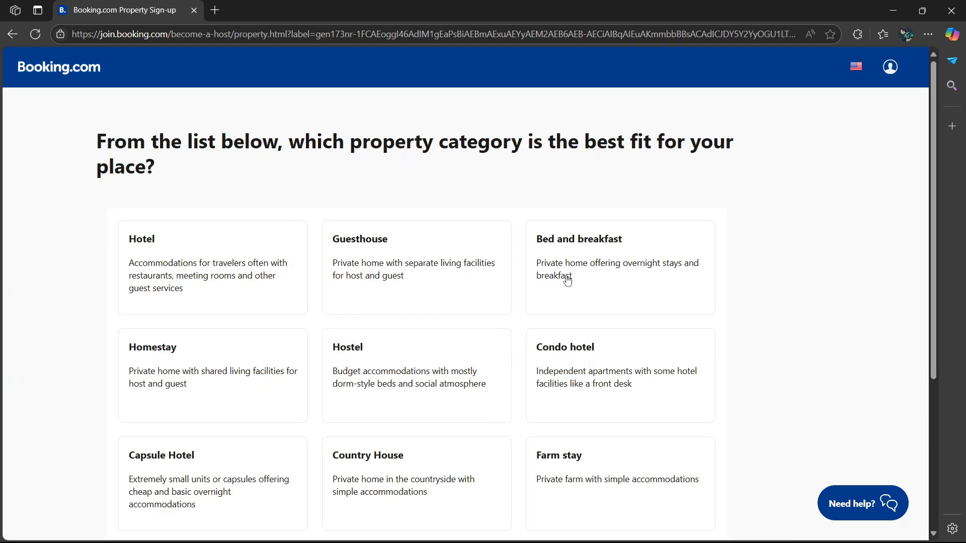
scroll(567, 279, down, 3)
scroll(350, 216, up, 3)
click(146, 241)
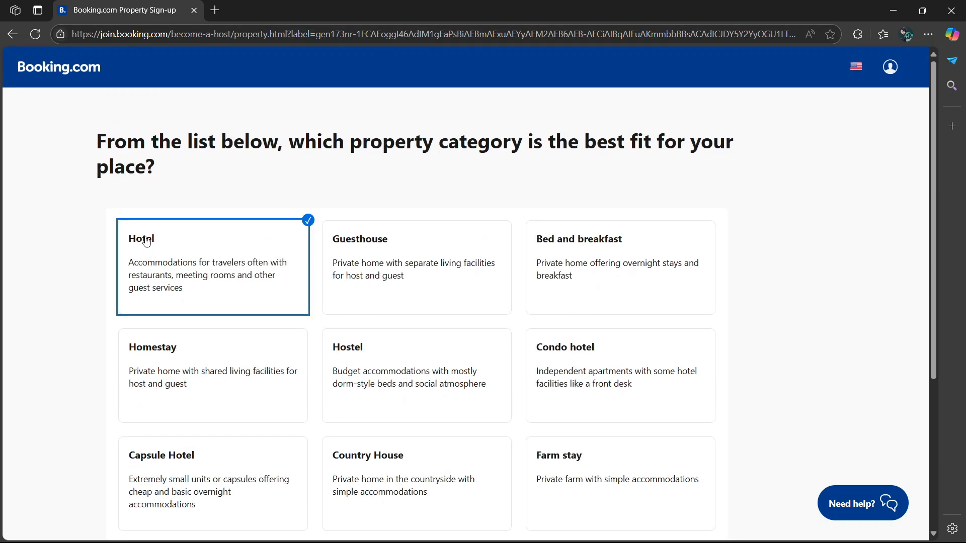
scroll(319, 196, down, 5)
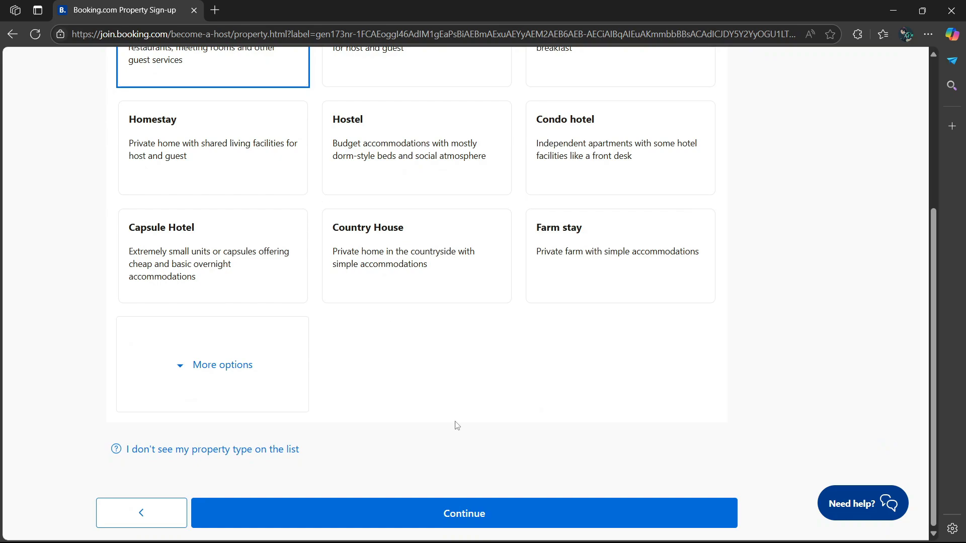
click(493, 514)
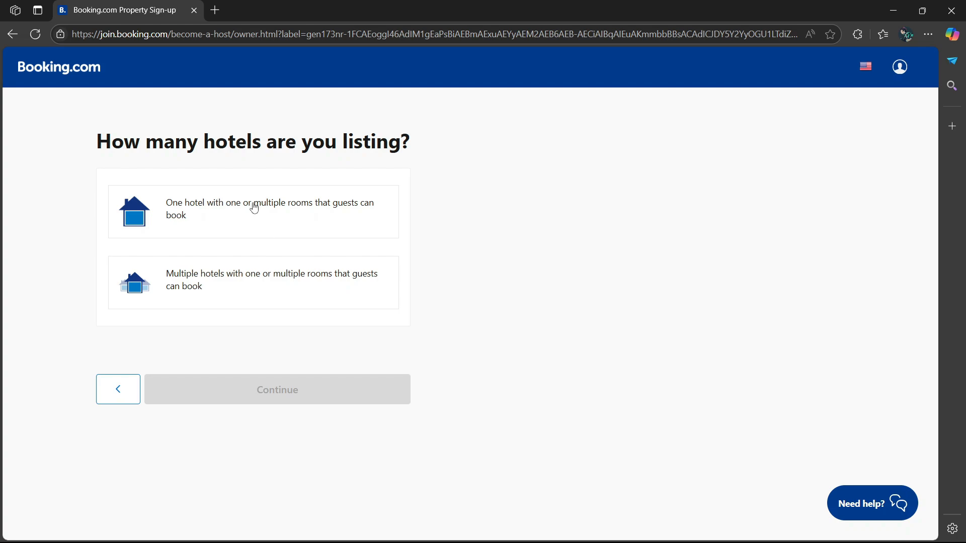
- Choose 'One hotel with one or multiple rooms' and confirm it on the next page
click(302, 208)
click(294, 402)
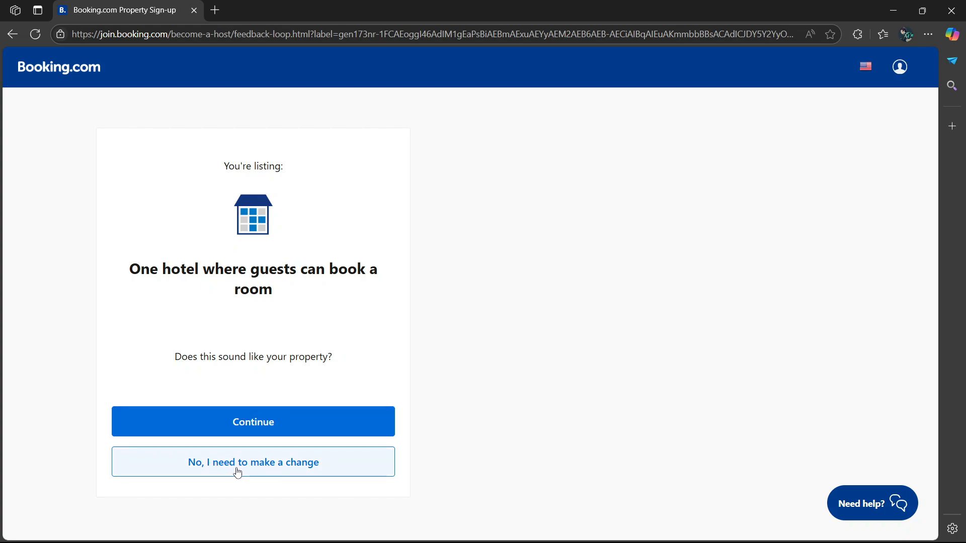
click(259, 425)
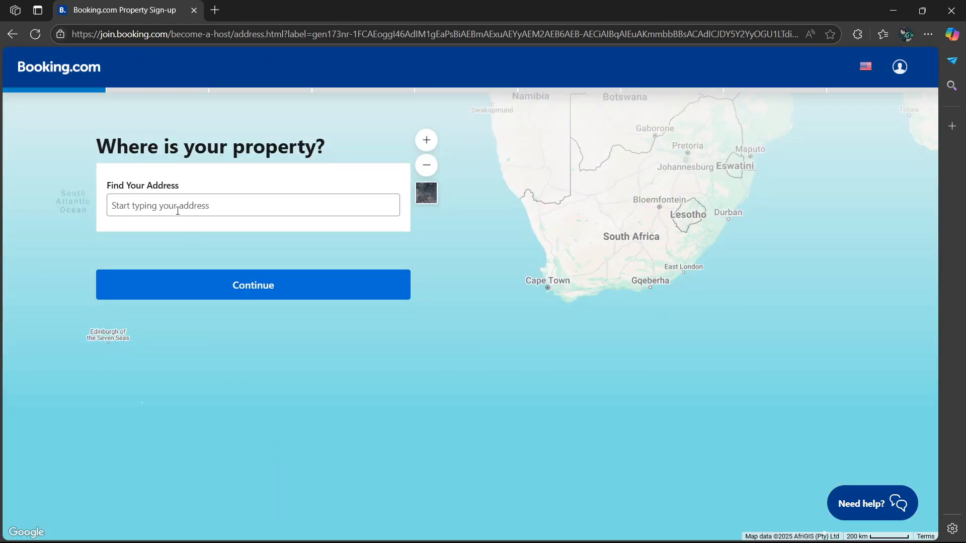
- Pick the Dubai, United Arab Emirates address suggestion and keep United Arab Emirates as country
click(155, 212)
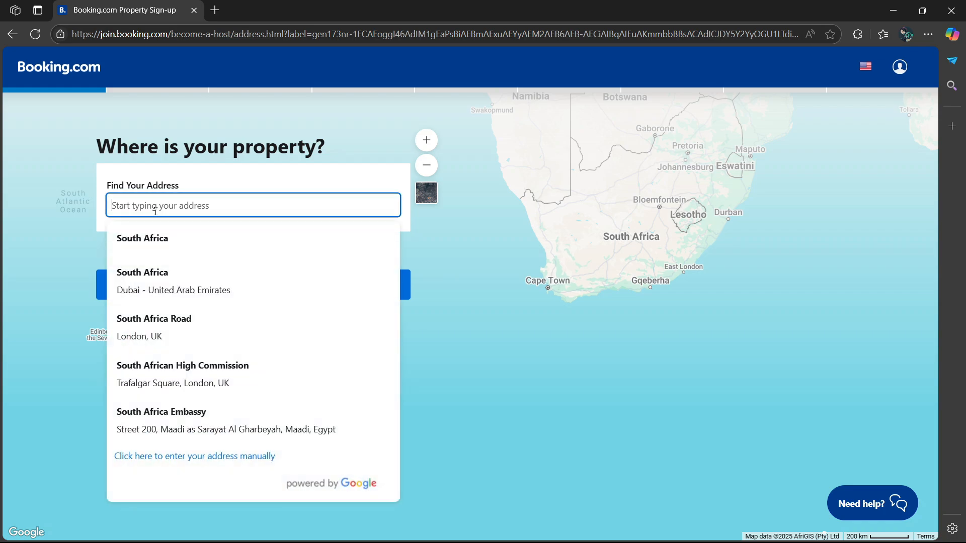
click(169, 296)
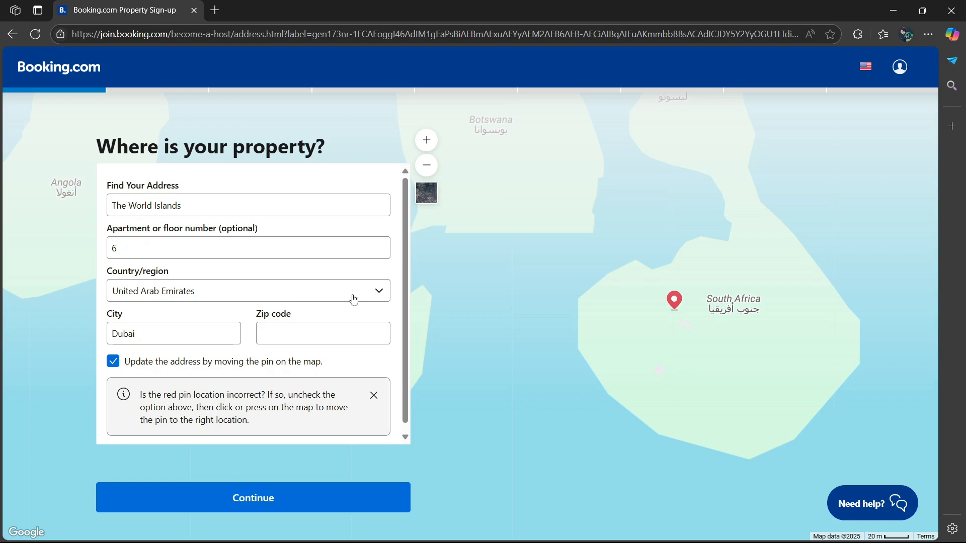
click(379, 296)
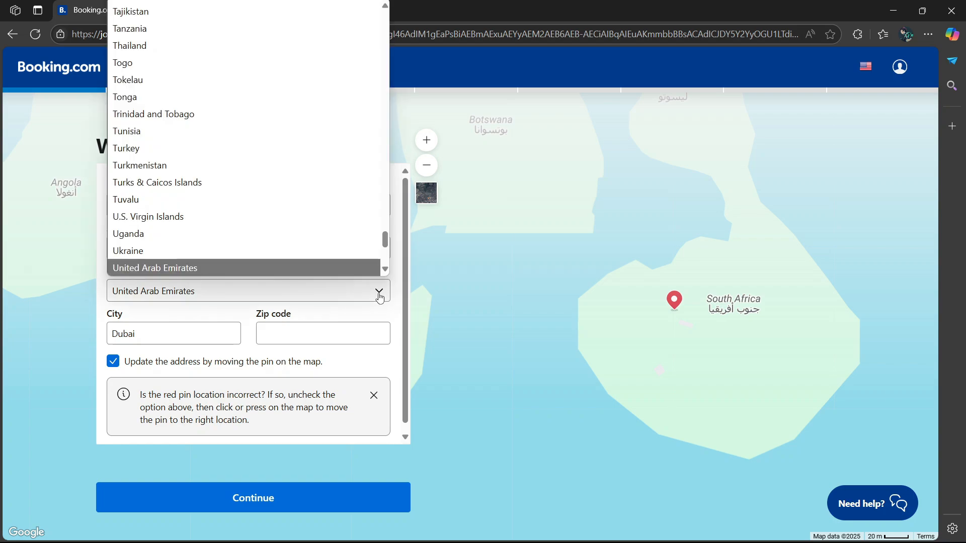
scroll(209, 177, up, 3)
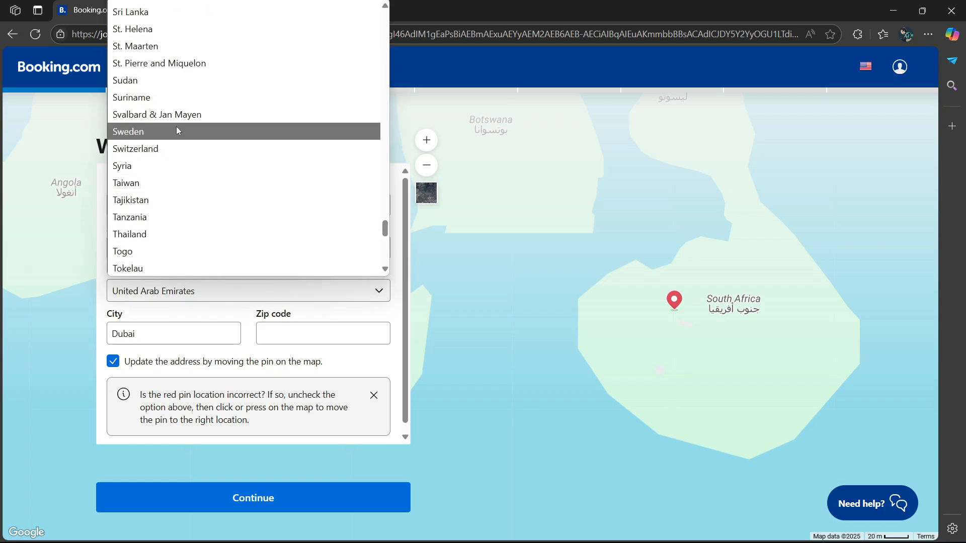
scroll(178, 130, down, 3)
click(373, 289)
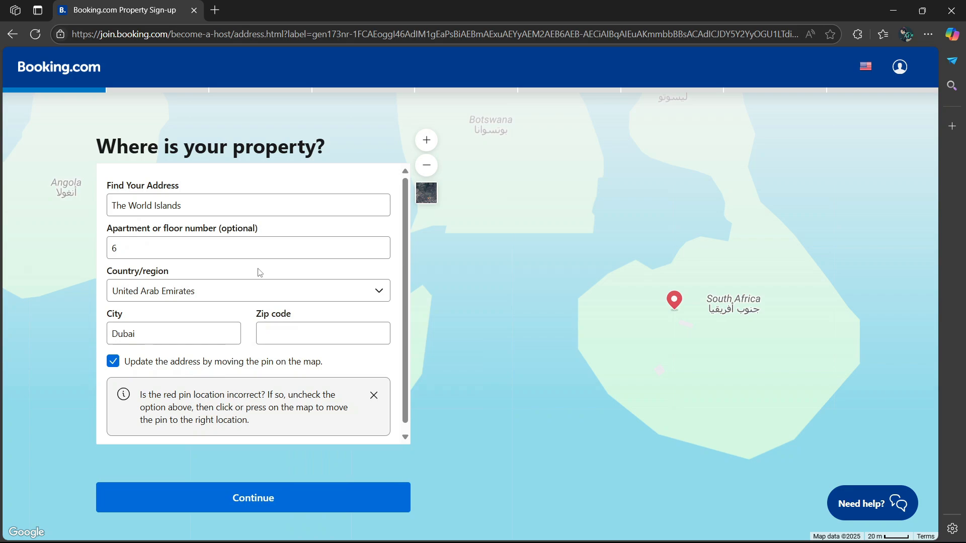
- Fill the zip code with 2960 and submit the address
click(269, 337)
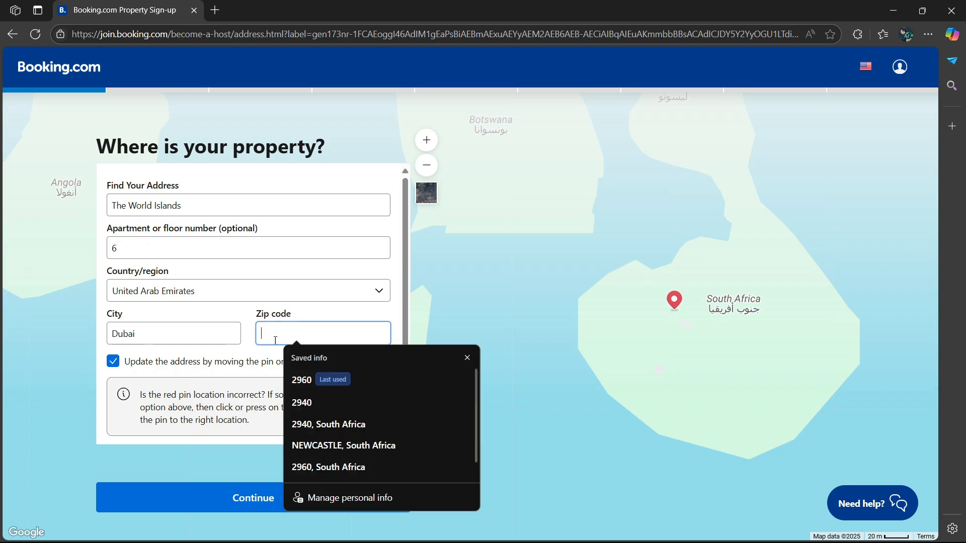
click(304, 382)
scroll(398, 272, down, 1)
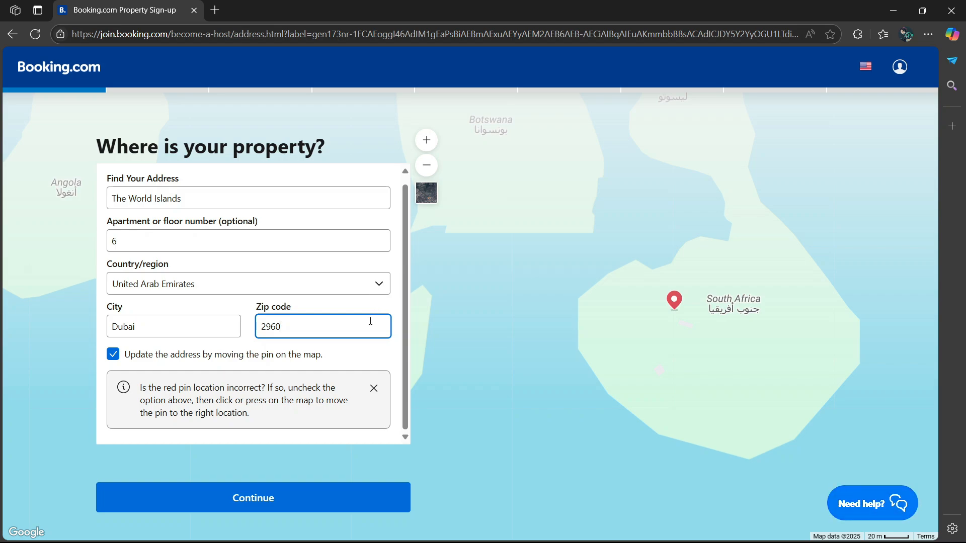
click(259, 500)
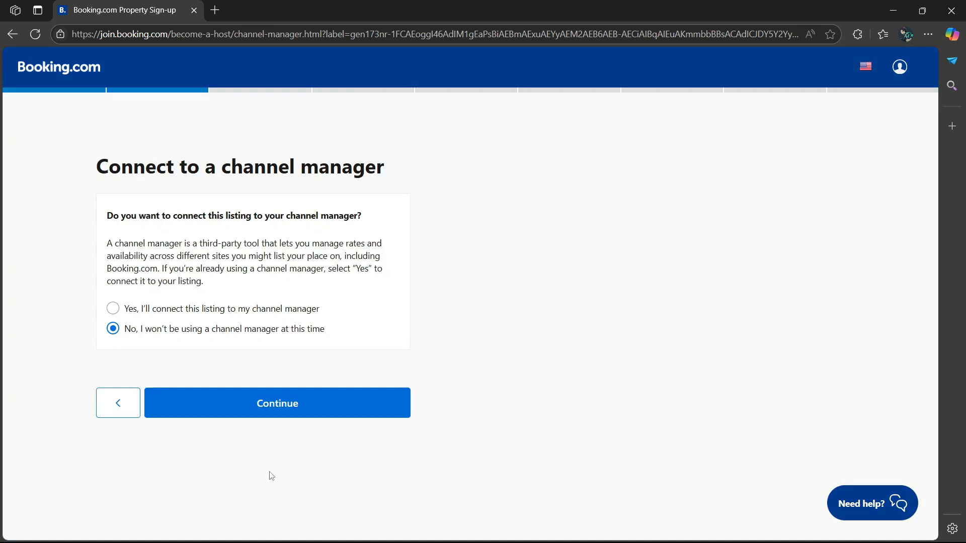
- Keep 'No, I won't be using a channel manager' and continue
click(113, 309)
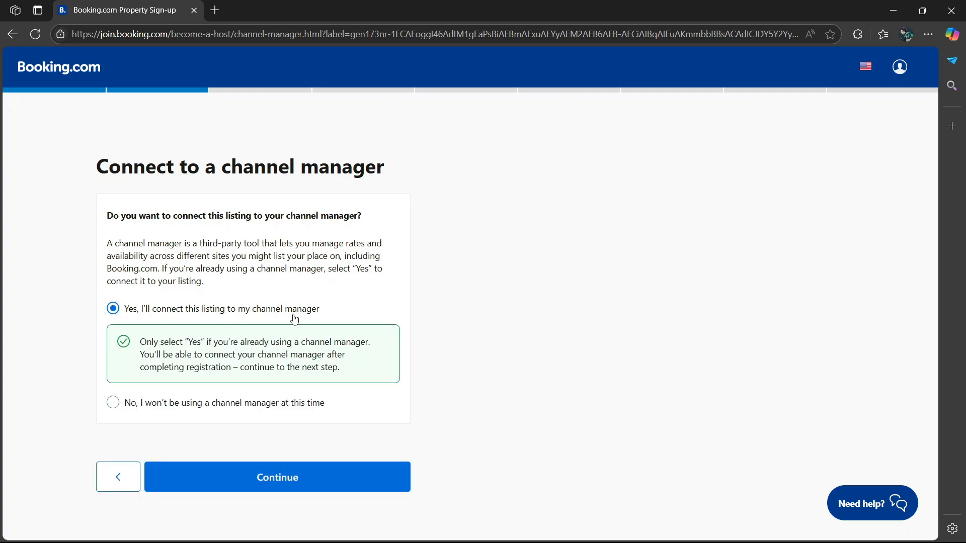
click(113, 403)
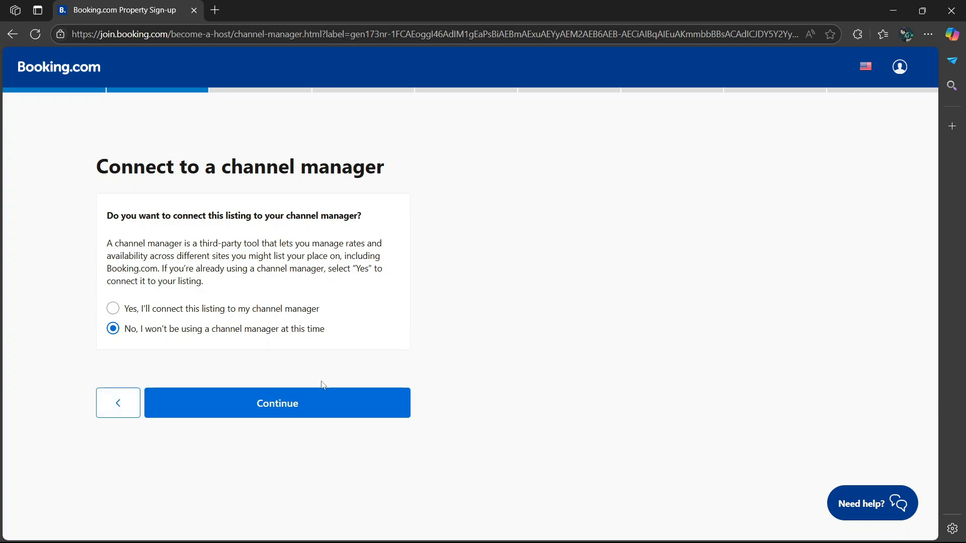
click(313, 408)
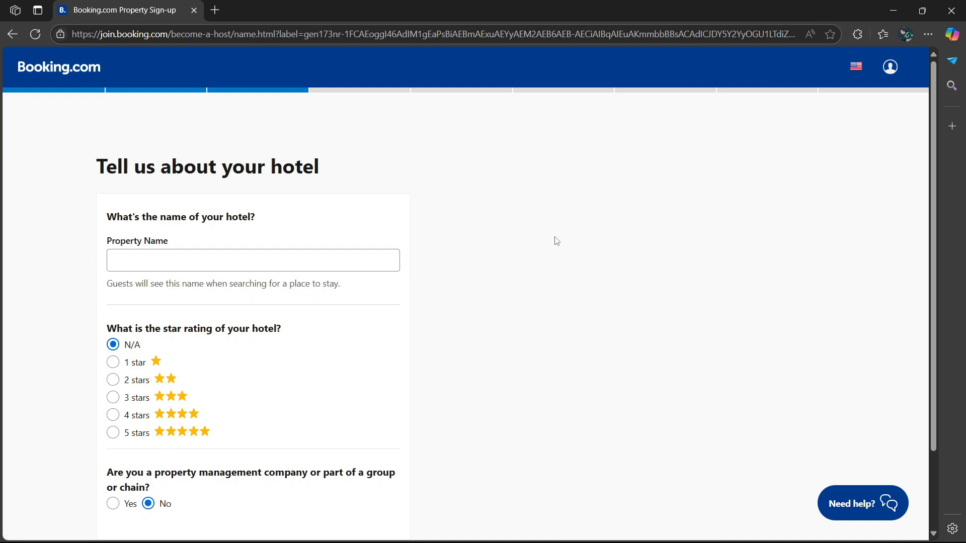
- Name the hotel 'Jacob Hotel' and give it a five-star rating
click(198, 258)
text(Jacob Hotel)
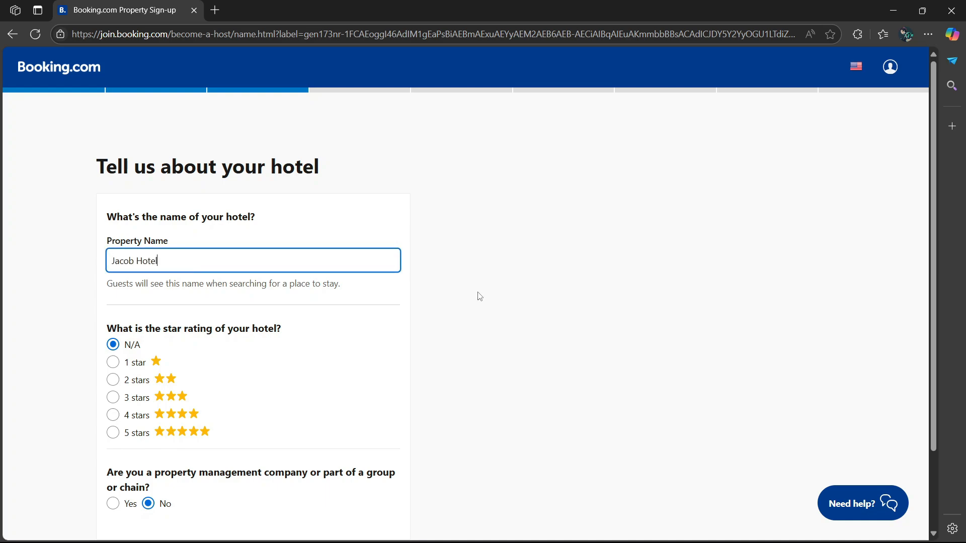
scroll(159, 330, down, 1)
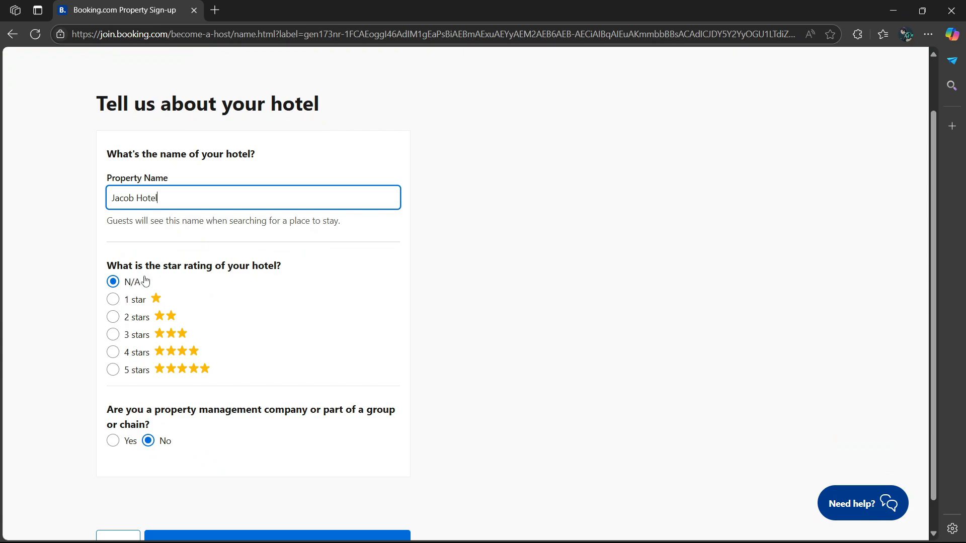
click(114, 372)
scroll(314, 314, down, 1)
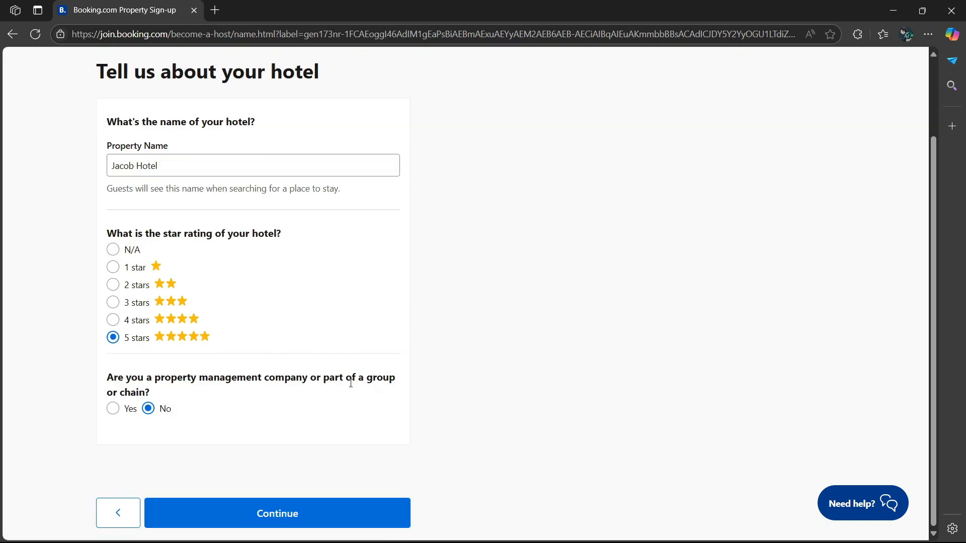
- Mark the hotel as not part of a group or chain and submit the details
click(113, 409)
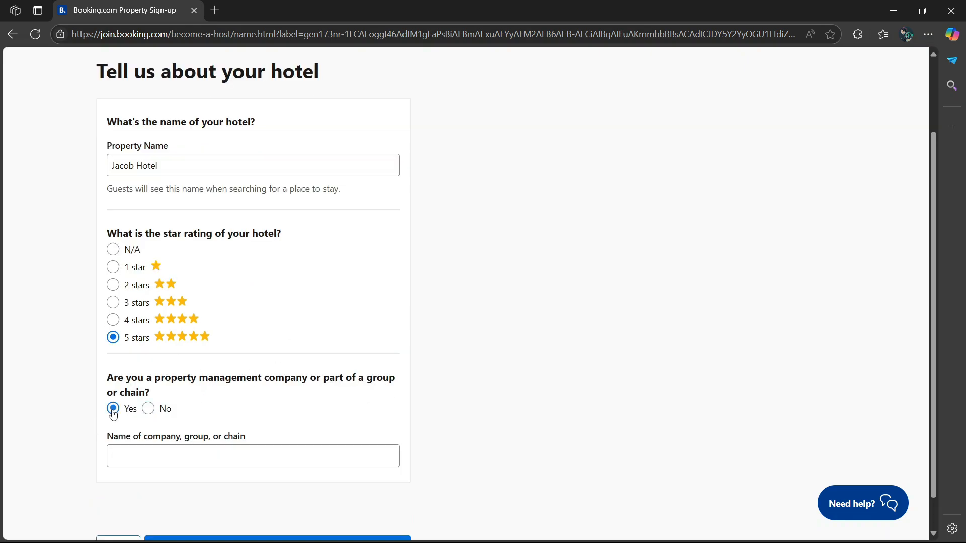
scroll(169, 413, down, 1)
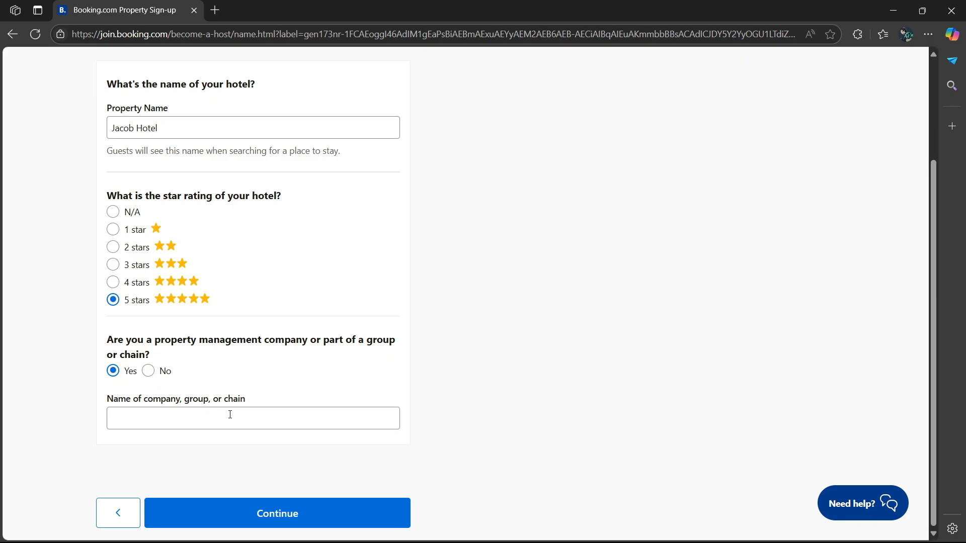
click(147, 372)
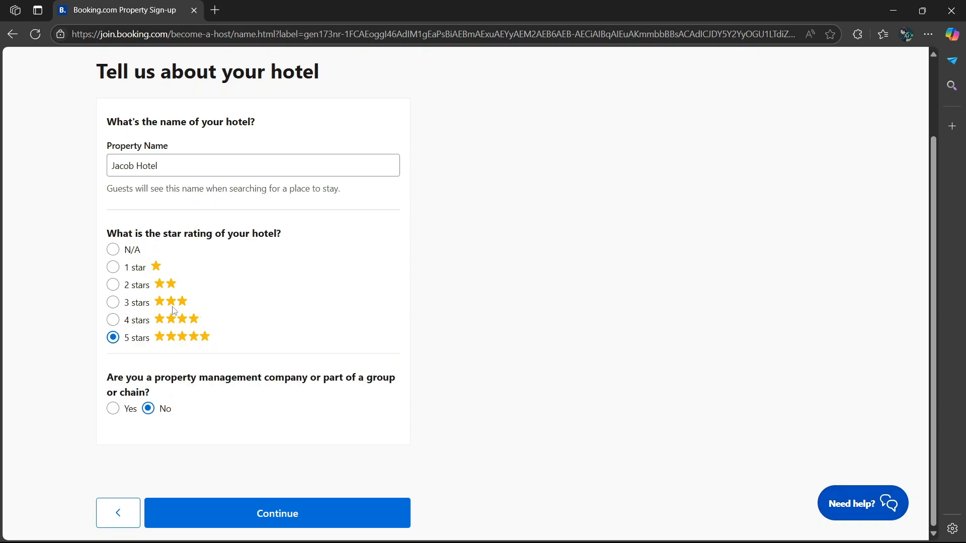
click(308, 516)
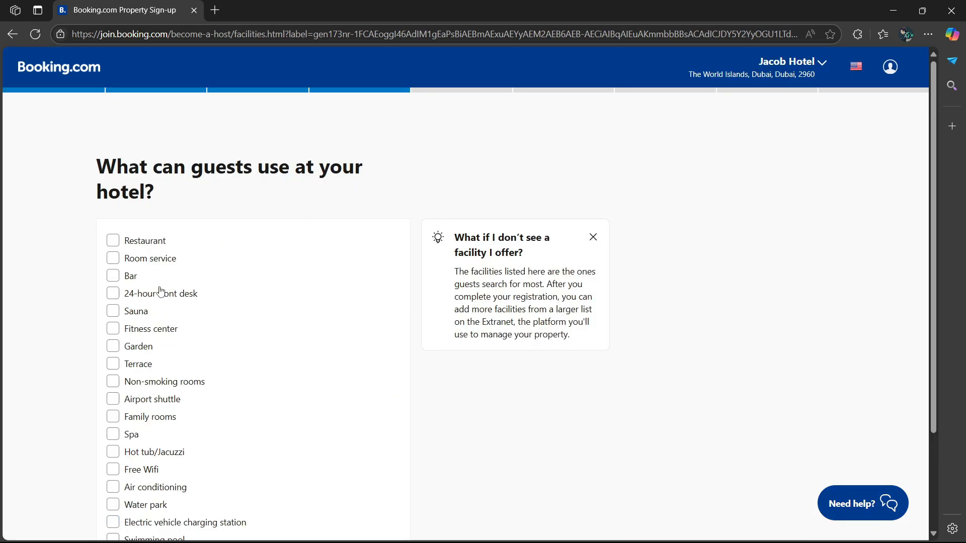
- Tick Restaurant, Bar, 24-hour front desk, Sauna, Garden and Terrace, then continue
scroll(151, 292, down, 2)
scroll(141, 293, up, 2)
click(112, 241)
scroll(113, 259, down, 1)
click(112, 213)
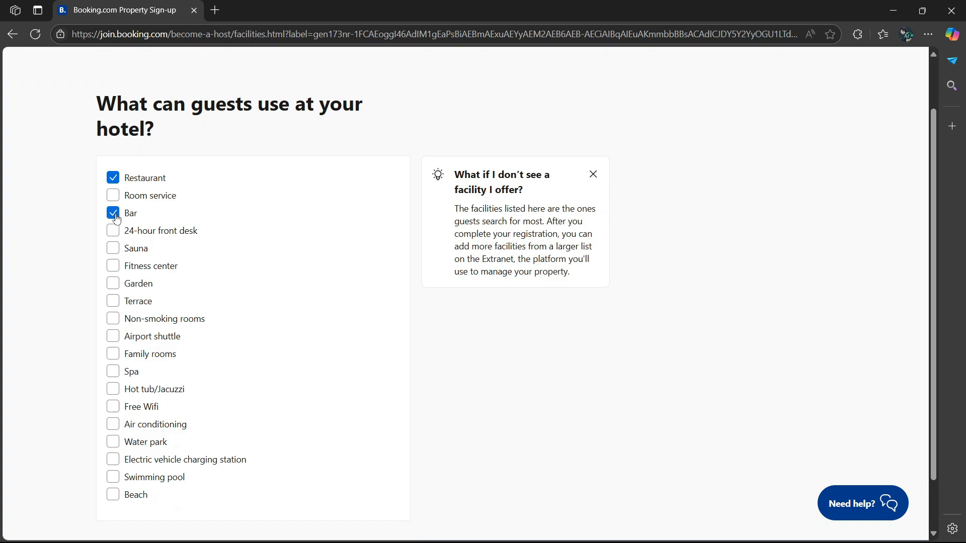
click(113, 232)
click(113, 249)
click(114, 286)
click(113, 302)
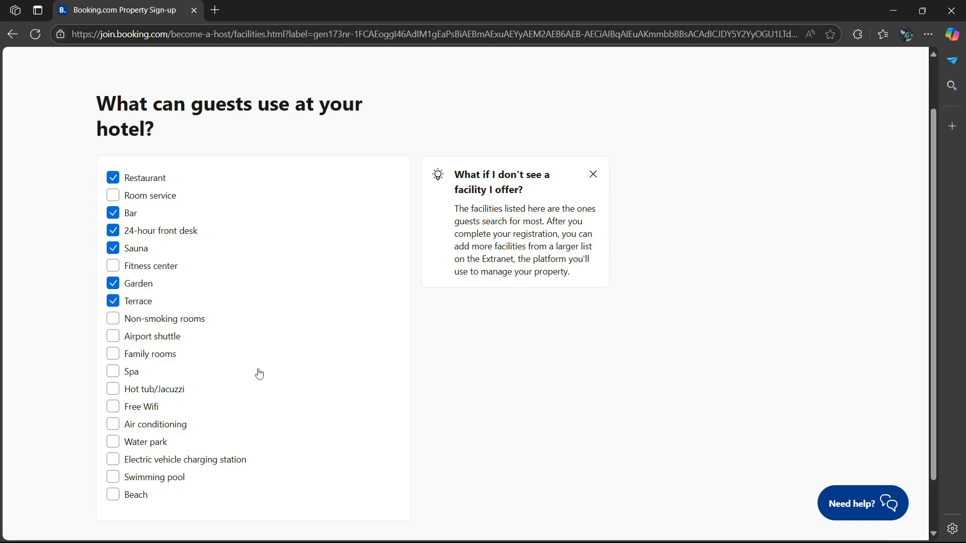
scroll(243, 389, down, 1)
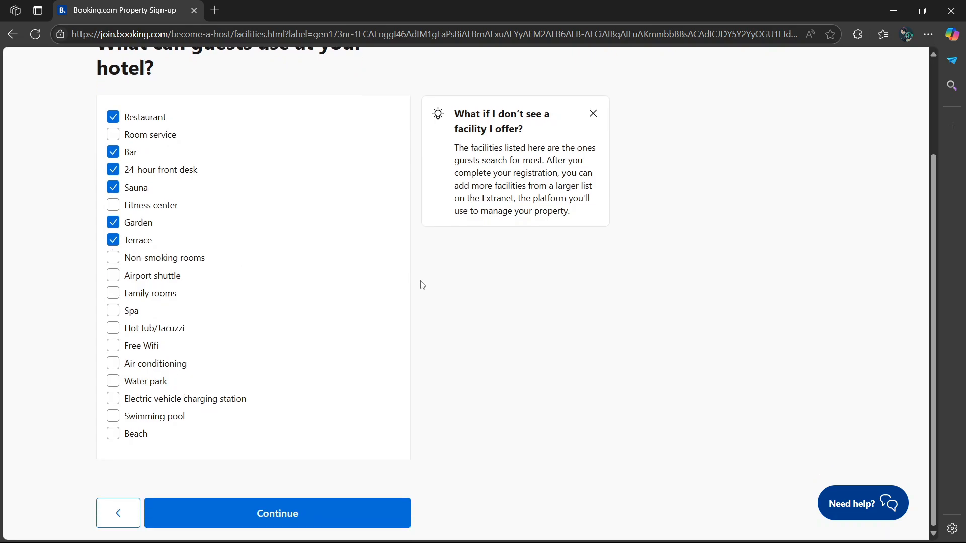
scroll(324, 221, up, 1)
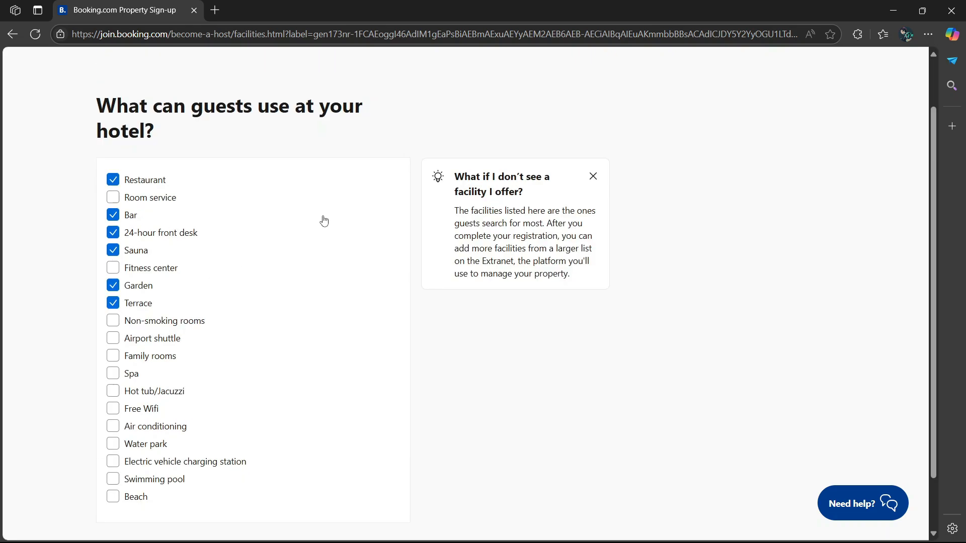
scroll(140, 215, up, 1)
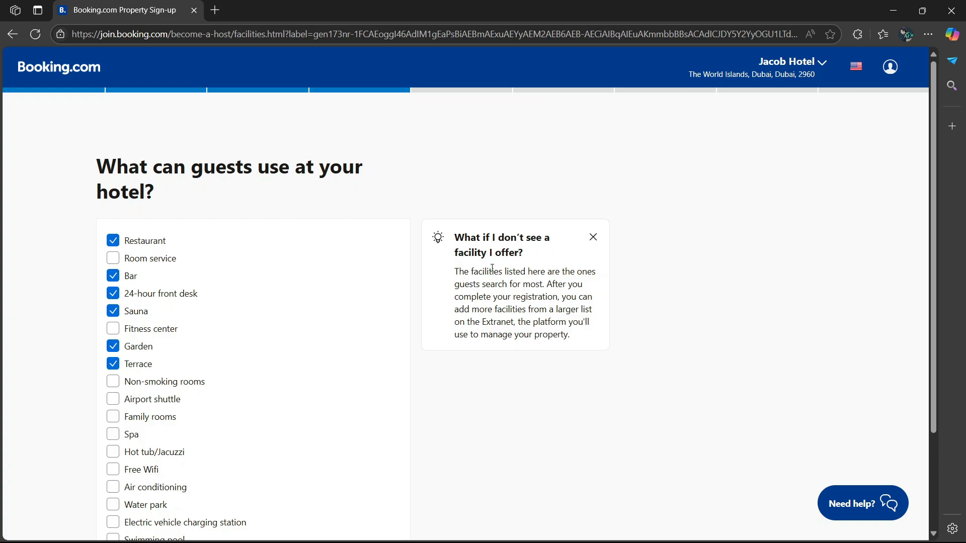
scroll(307, 431, down, 3)
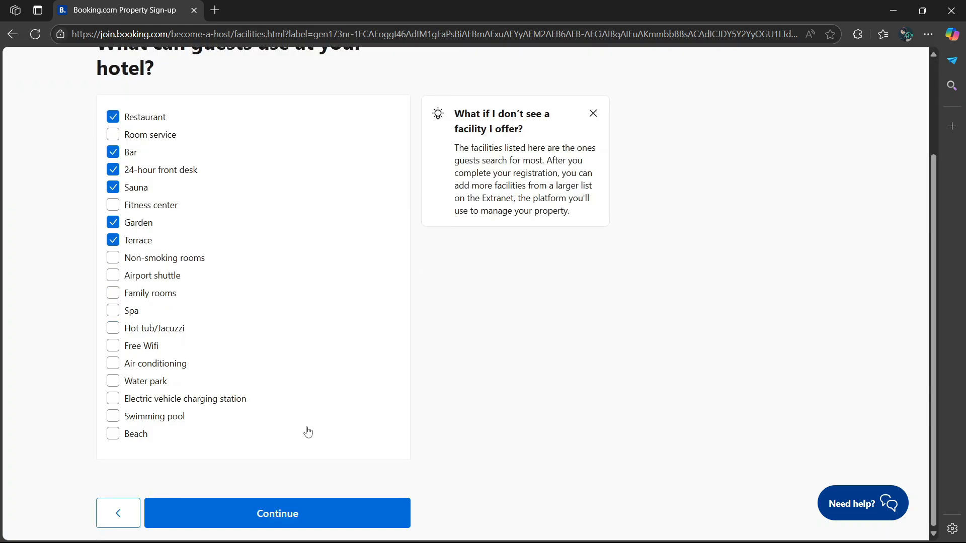
click(285, 514)
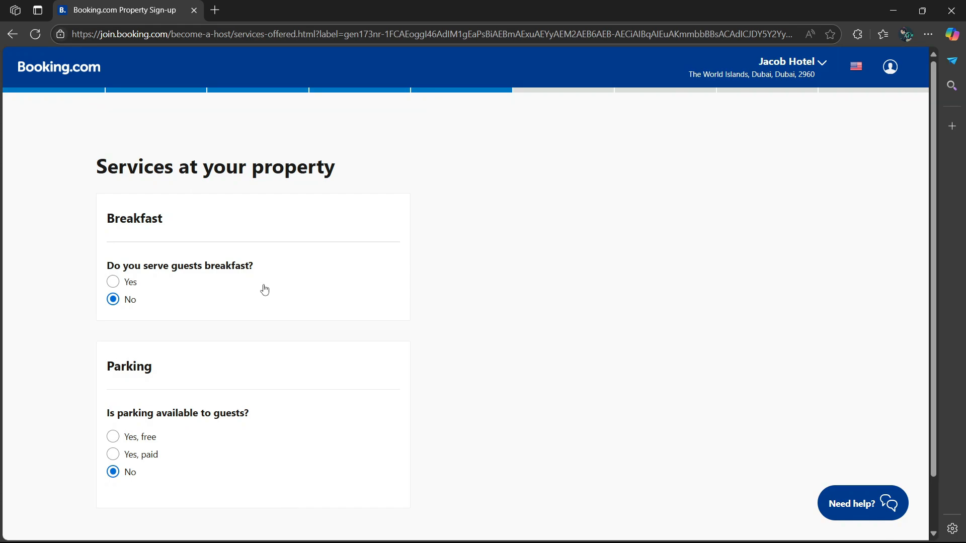
- Offer breakfast to guests, with 'Breakfast to go' as the breakfast type
click(115, 283)
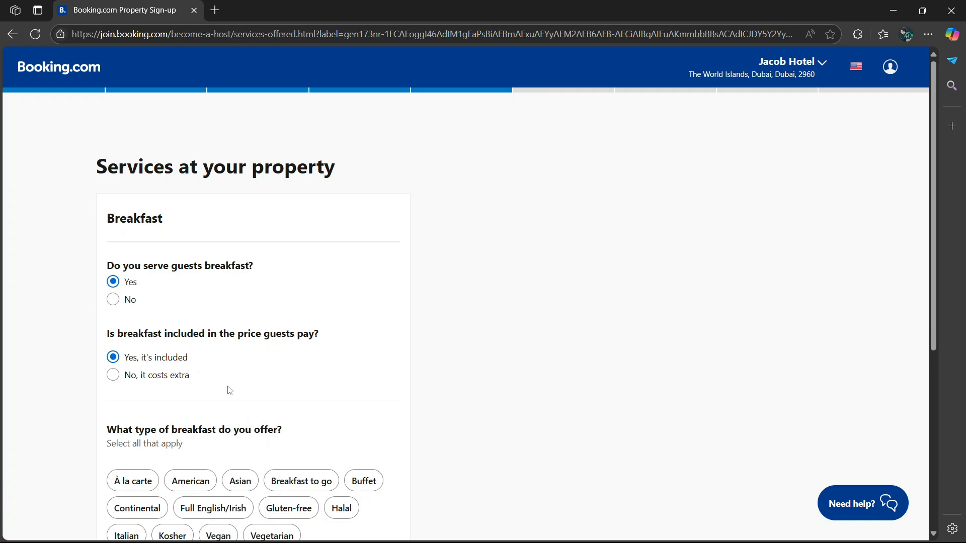
scroll(229, 389, down, 2)
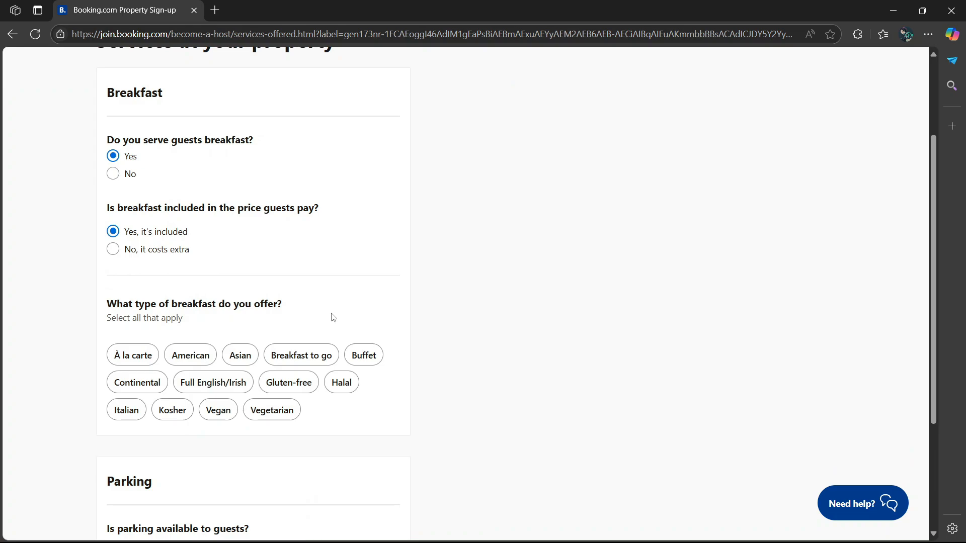
click(364, 355)
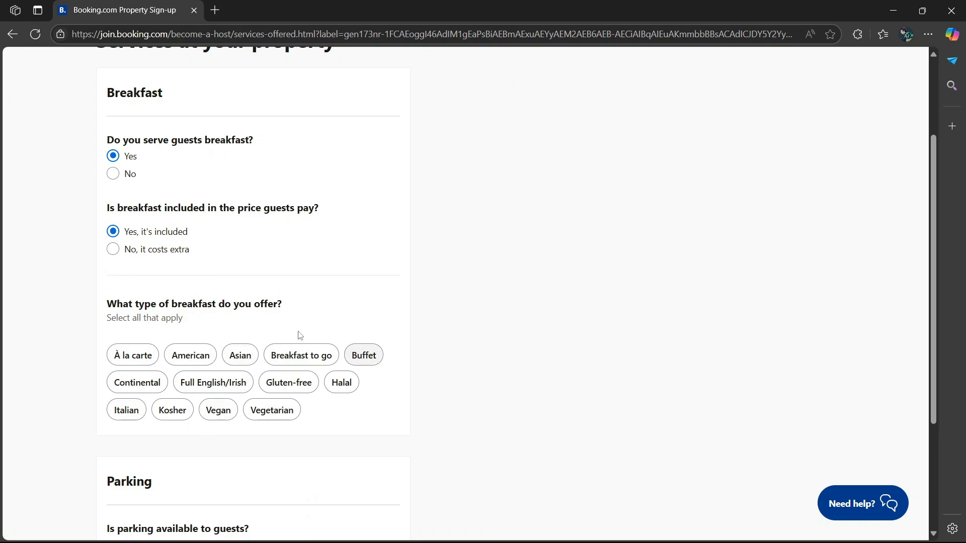
click(301, 355)
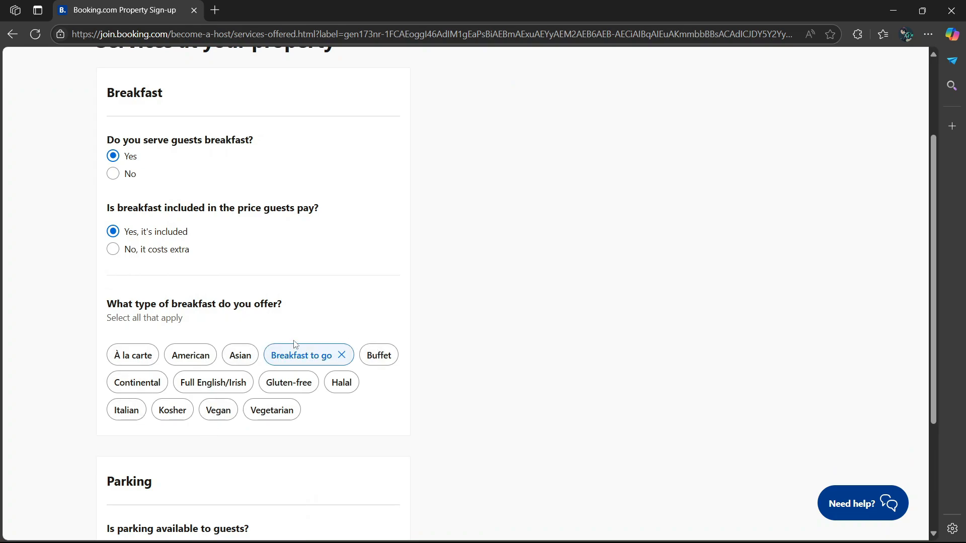
scroll(294, 344, down, 3)
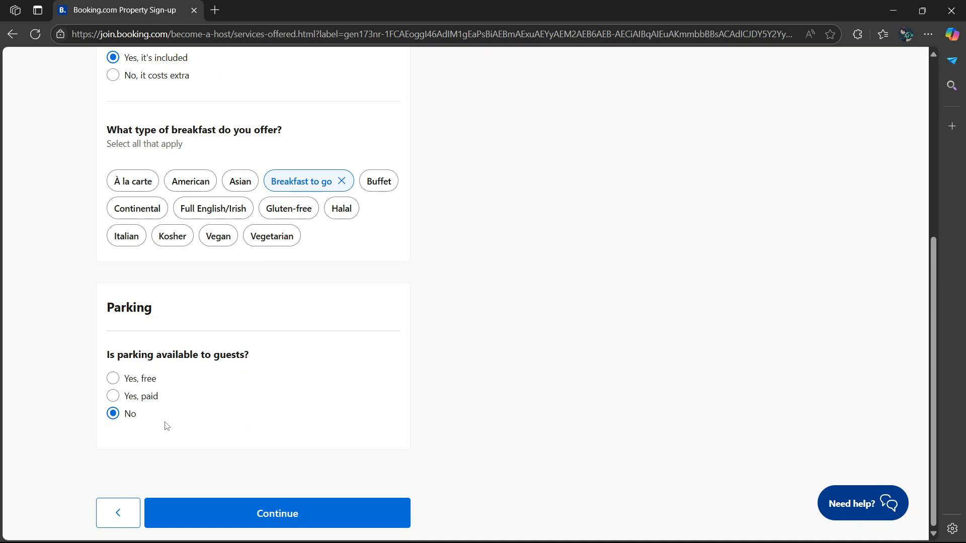
- Set parking to free, on-site, private and reservation-needed, then submit the services page
click(115, 378)
scroll(176, 397, down, 1)
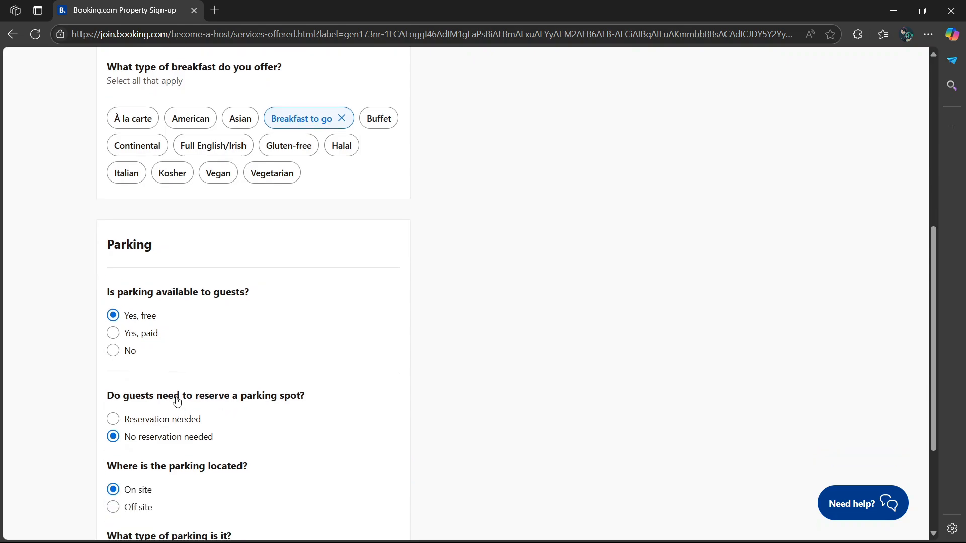
scroll(176, 401, down, 2)
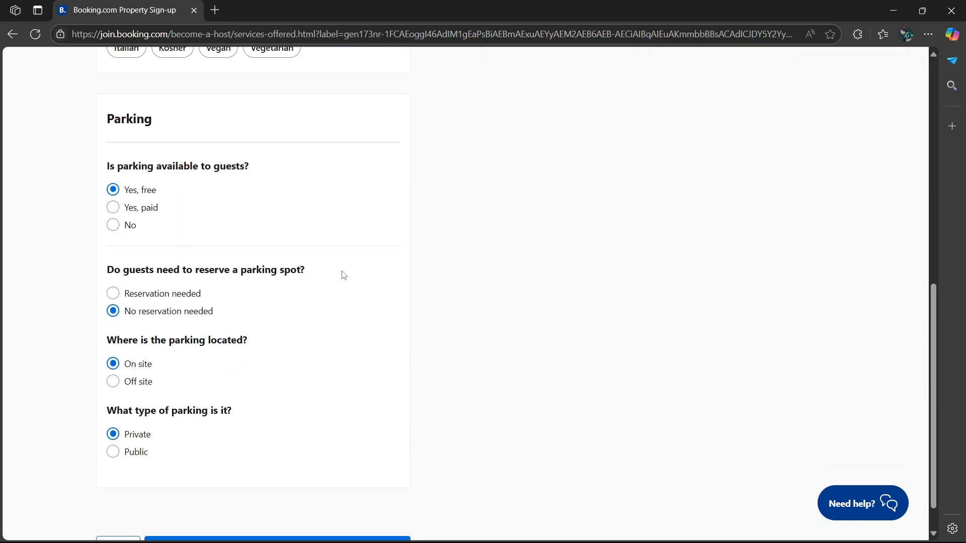
click(118, 298)
scroll(117, 391, down, 1)
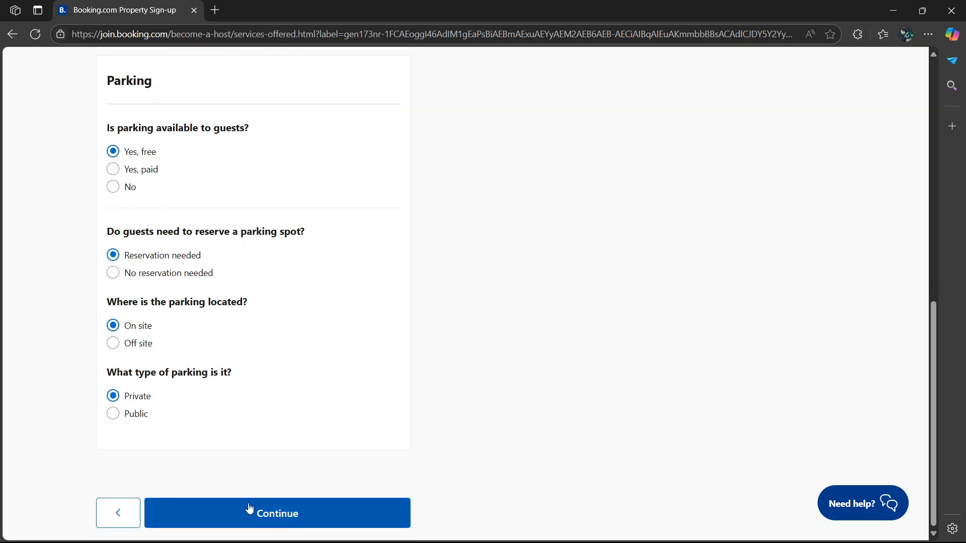
click(276, 517)
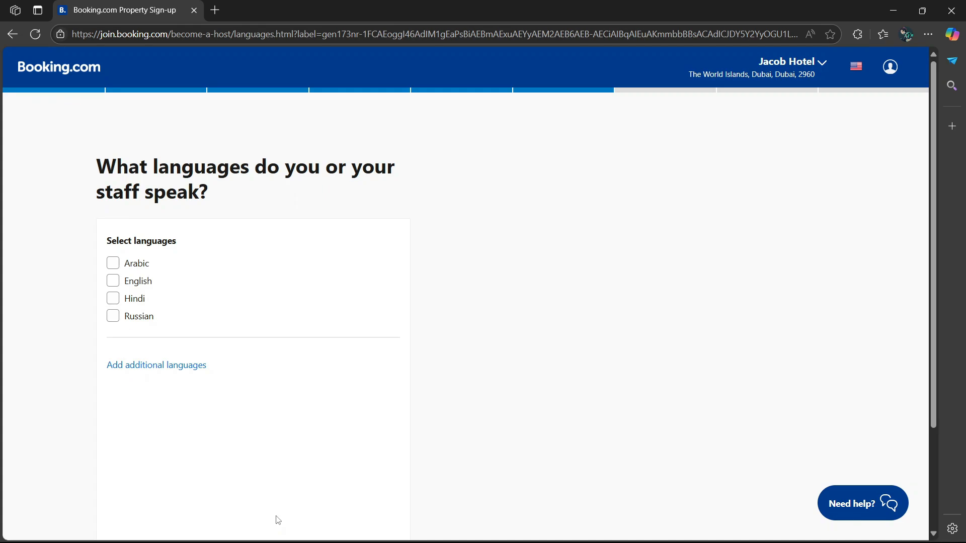
- Tick English, add Chinese from the additional languages list, and continue
click(113, 281)
click(149, 371)
click(174, 398)
scroll(186, 400, down, 3)
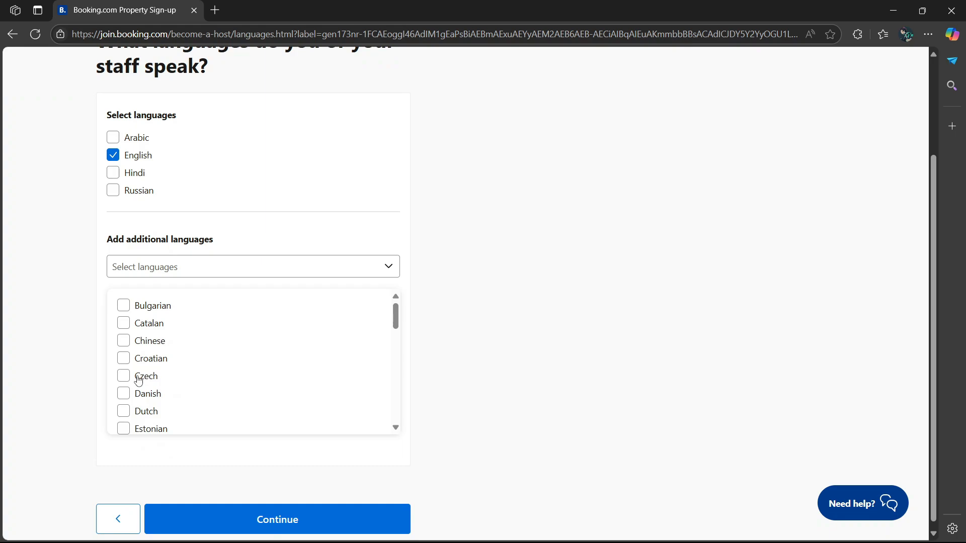
click(143, 341)
scroll(324, 427, down, 5)
click(290, 511)
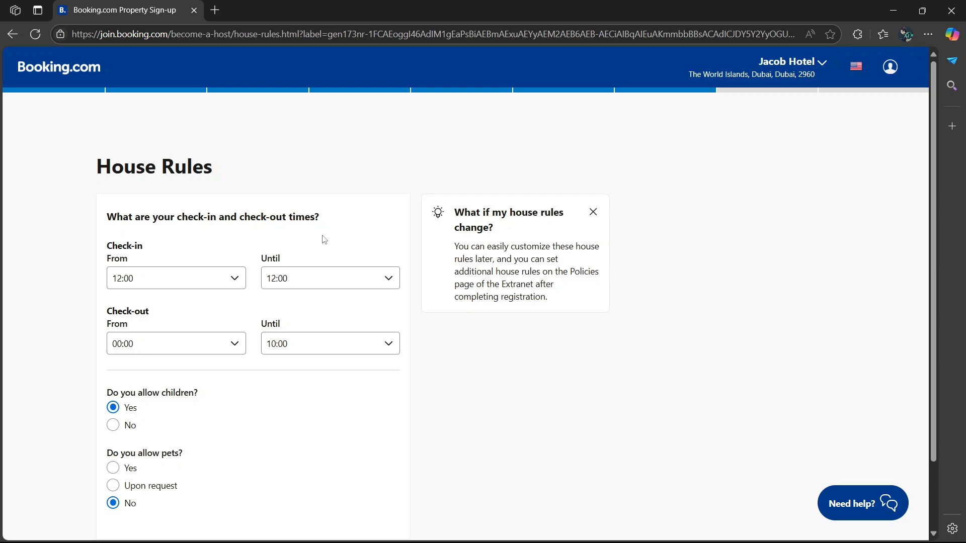
- Leave the check-in window at 12:00 and submit the house rules with children allowed, no pets
click(234, 279)
click(234, 278)
click(388, 279)
click(389, 280)
scroll(375, 361, down, 1)
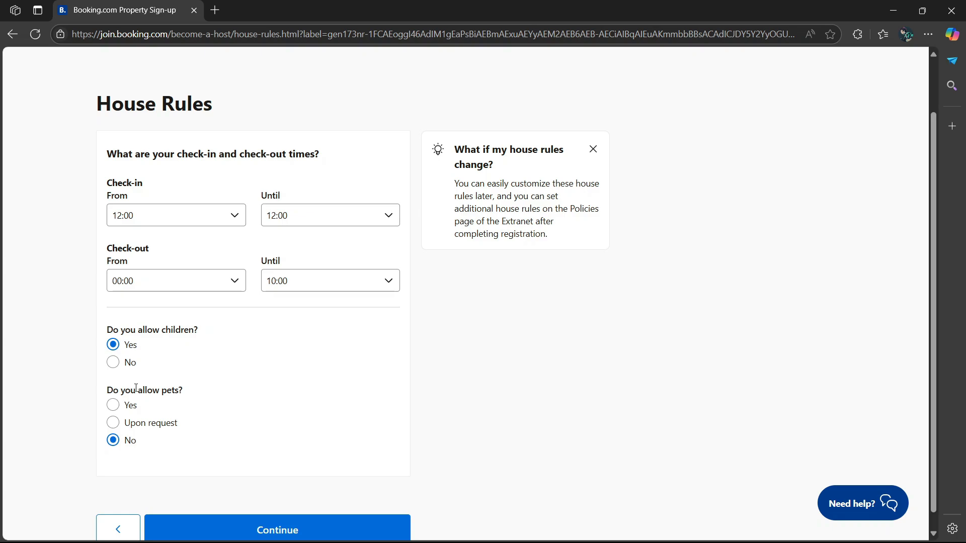
scroll(136, 388, down, 1)
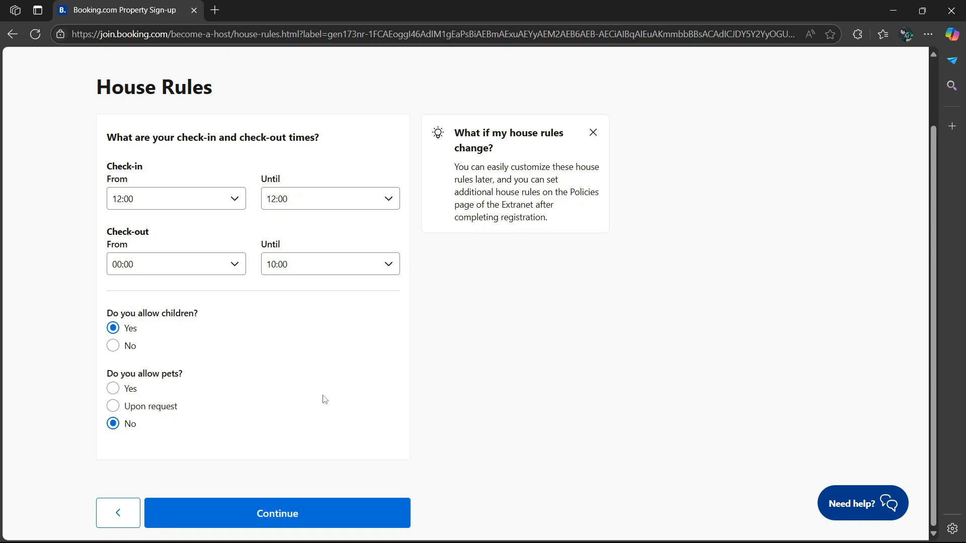
scroll(90, 458, up, 2)
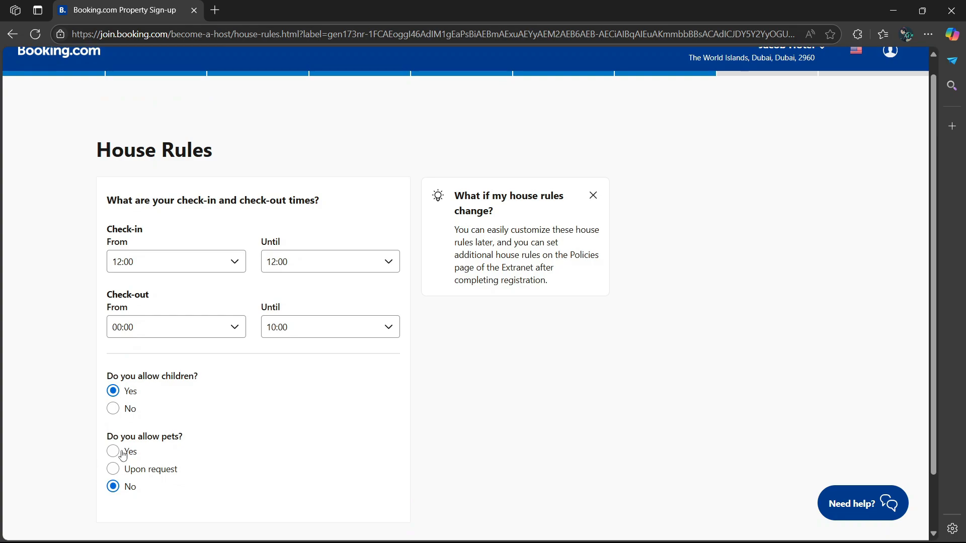
scroll(186, 401, down, 2)
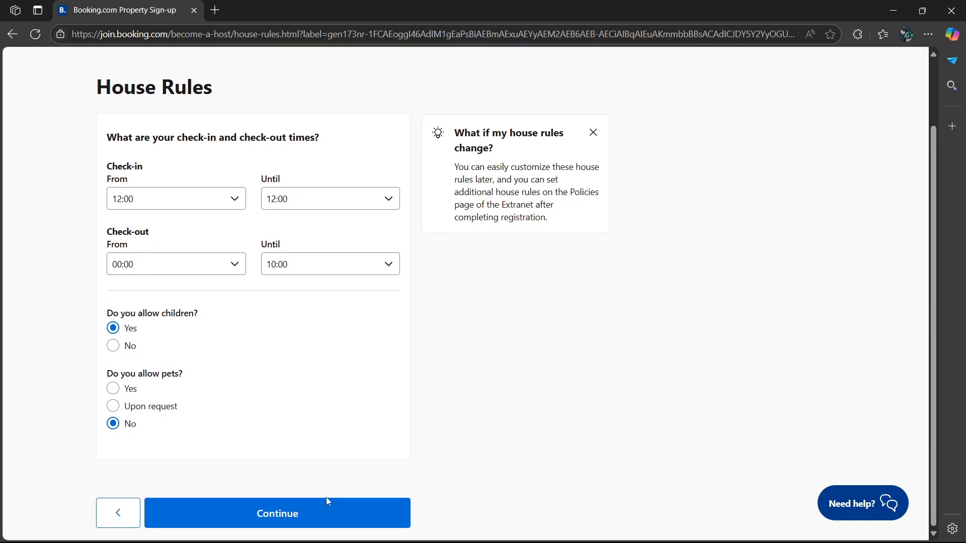
click(294, 515)
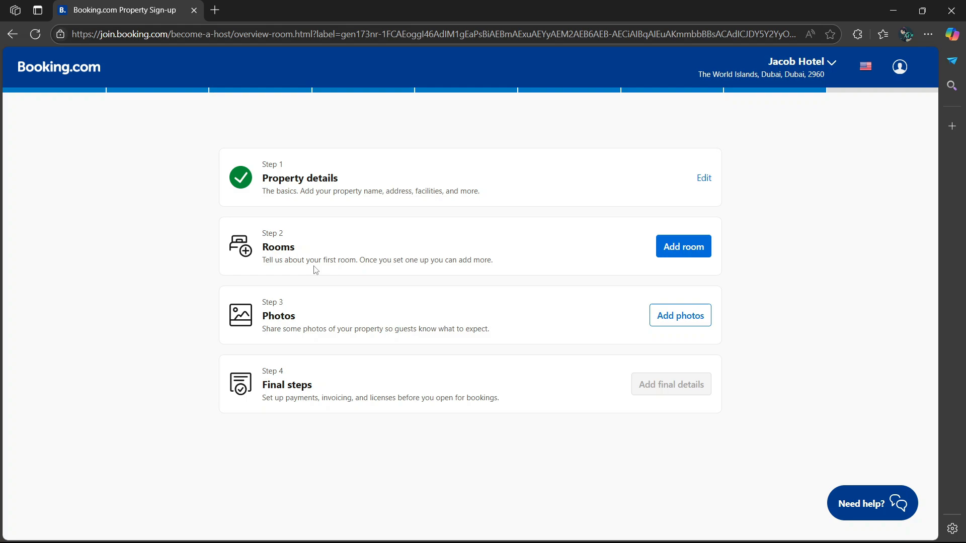
- Add the first room from Step 2 Rooms on the overview
click(709, 250)
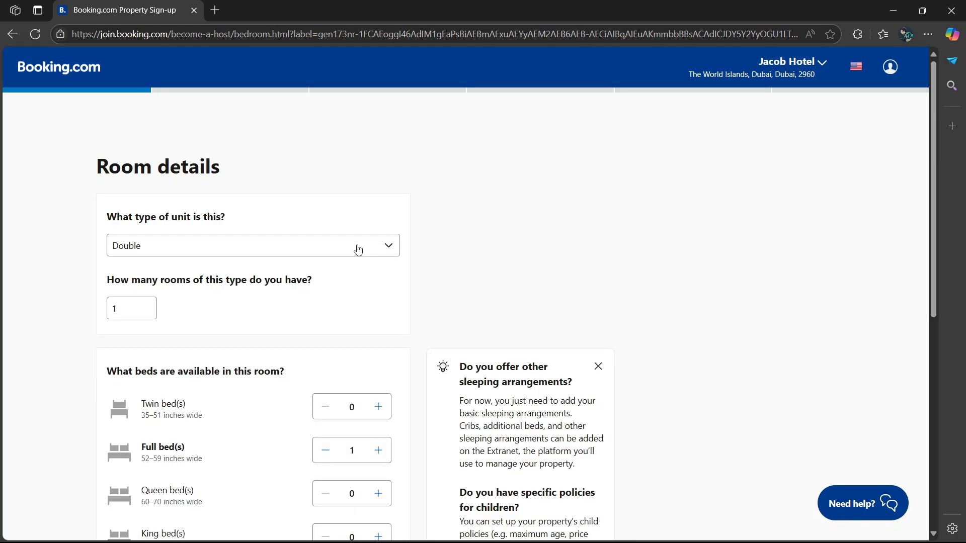
- Set the unit type to Double and add one twin bed
click(392, 251)
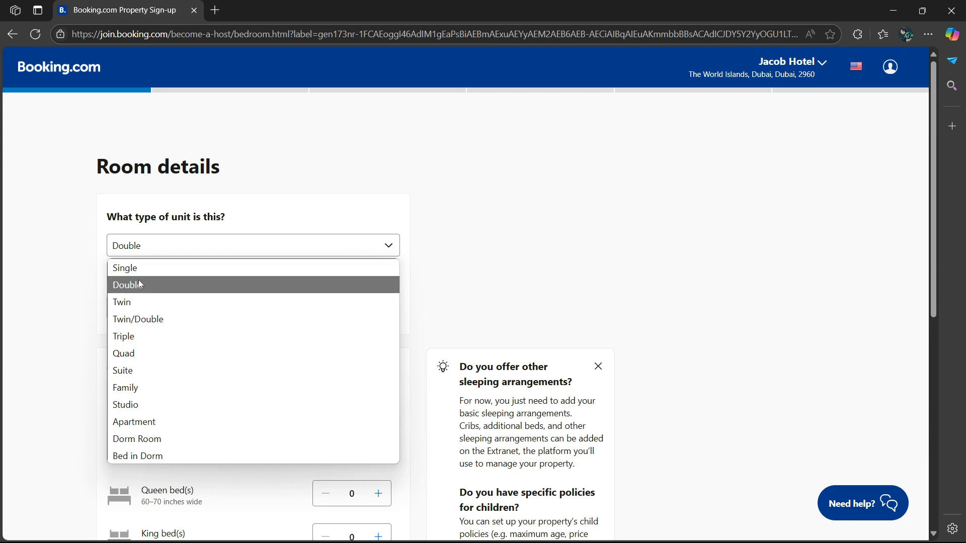
click(154, 286)
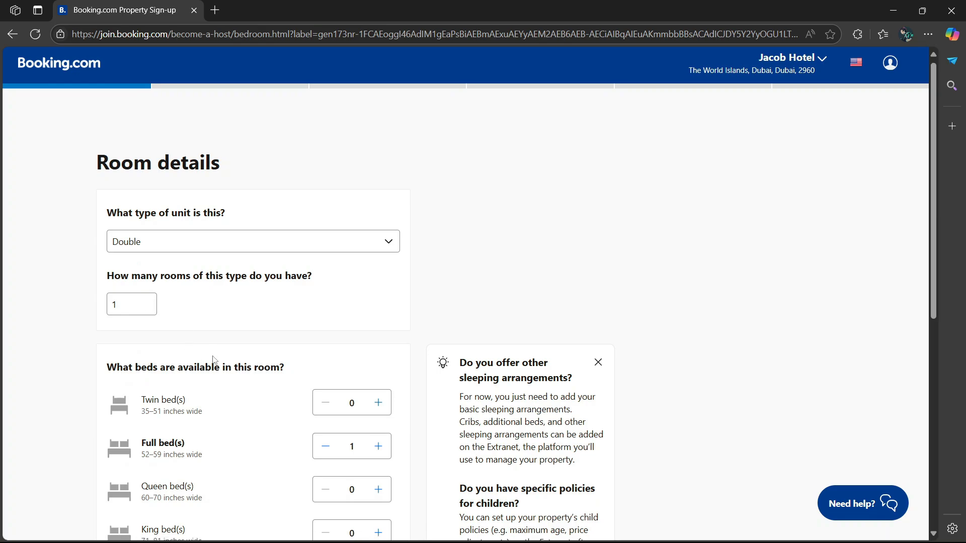
scroll(272, 357, down, 2)
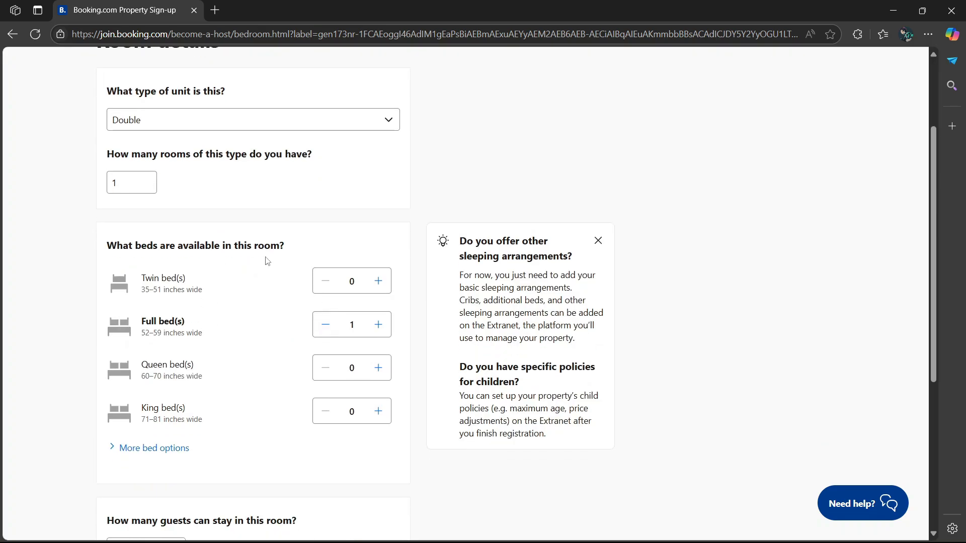
click(378, 283)
scroll(229, 333, down, 2)
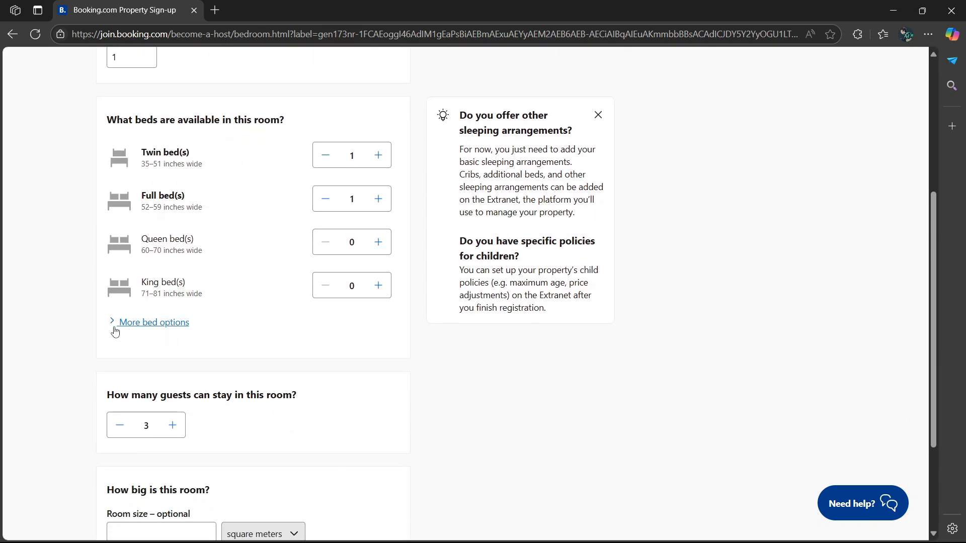
click(117, 323)
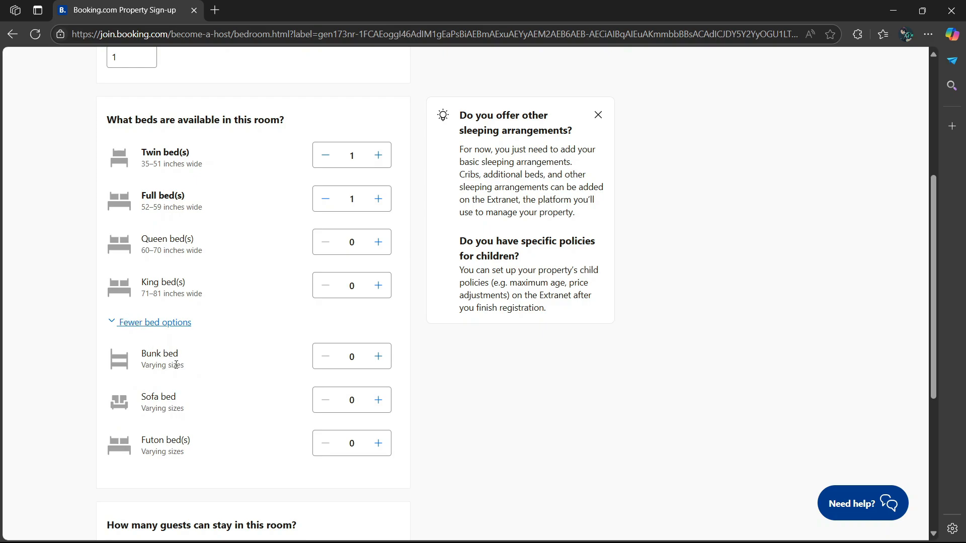
click(116, 327)
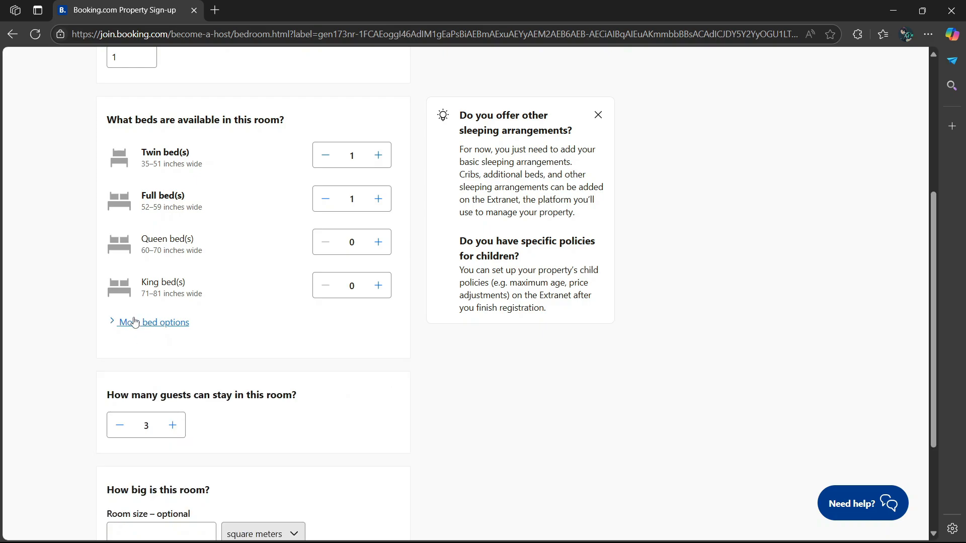
scroll(141, 319, down, 2)
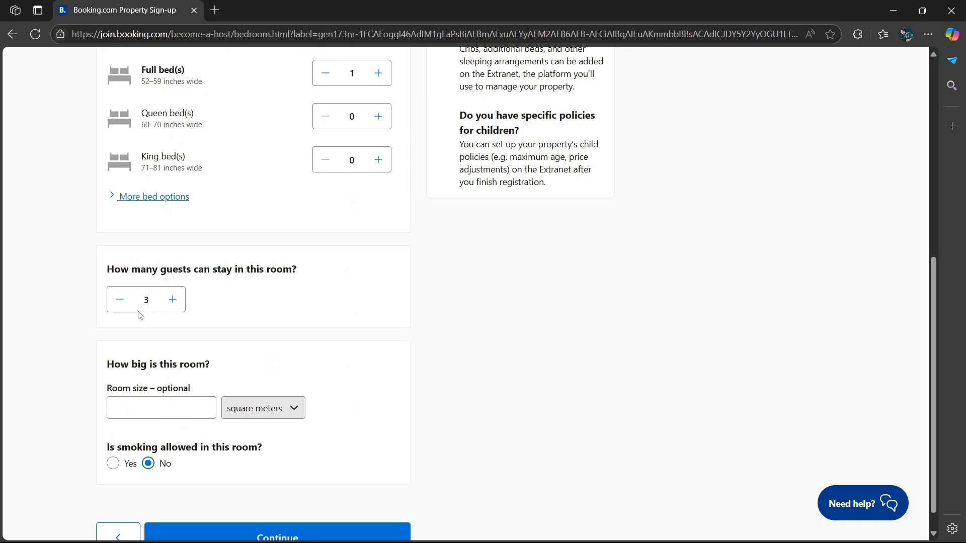
- Lower guest capacity to 2, keep square meters as size unit, and submit room details
click(120, 304)
click(179, 419)
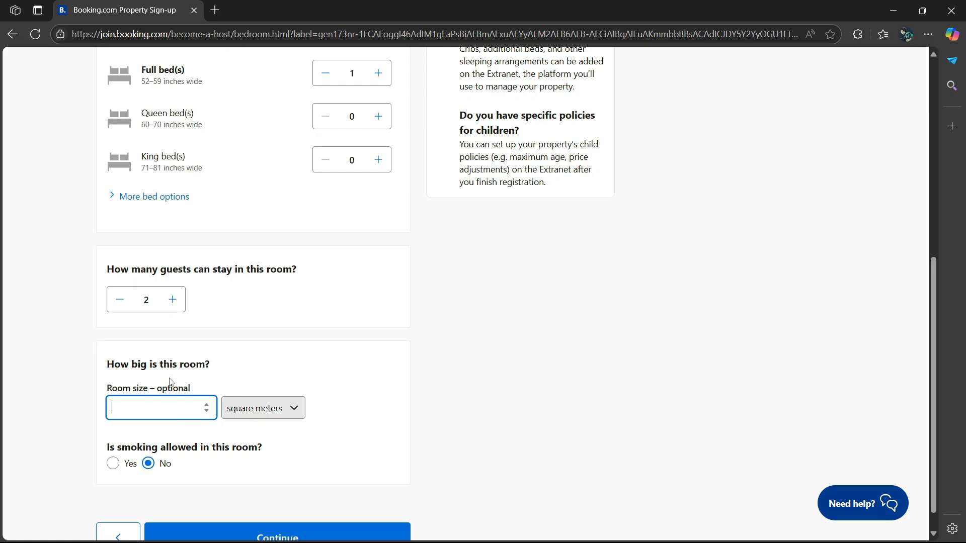
click(296, 412)
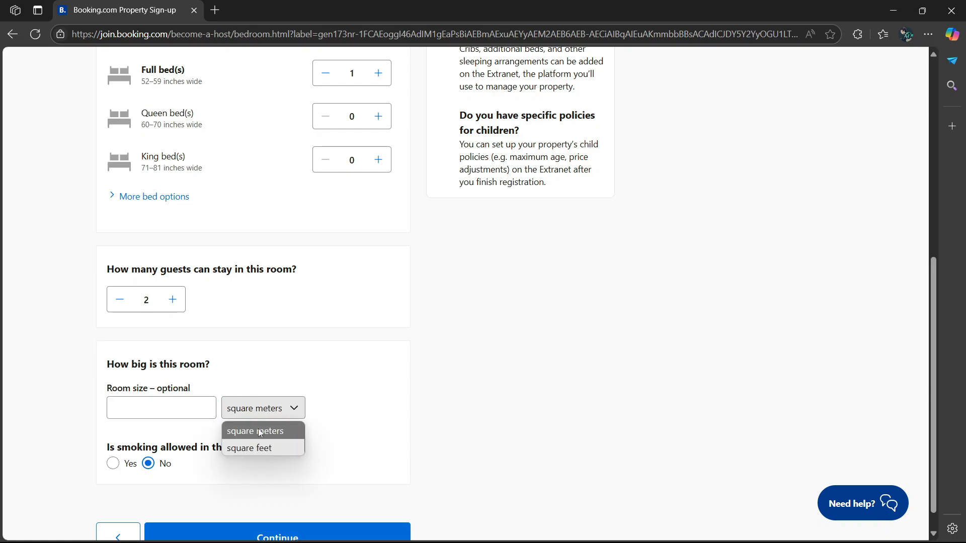
click(300, 413)
scroll(296, 411, down, 1)
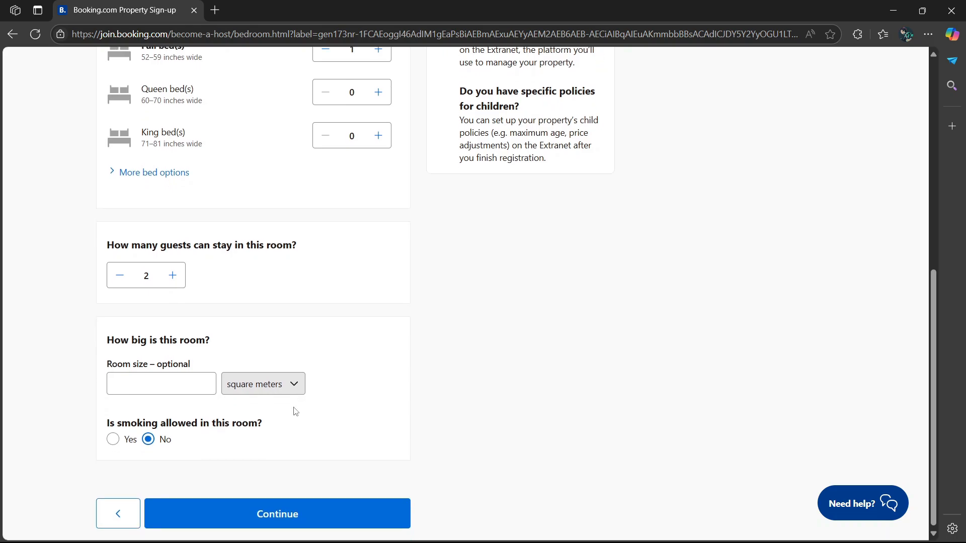
click(264, 517)
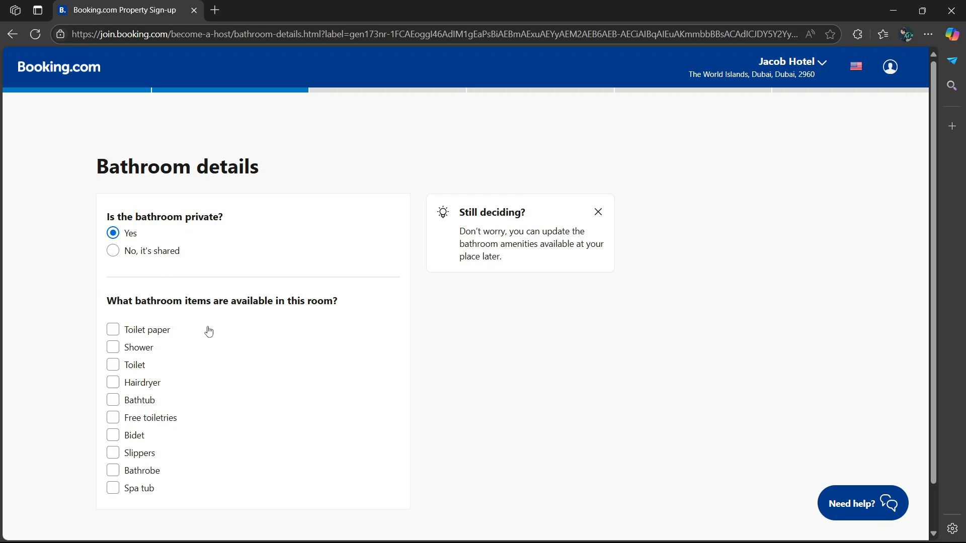
- Tick Shower and Toilet as the private bathroom's items
scroll(208, 331, down, 1)
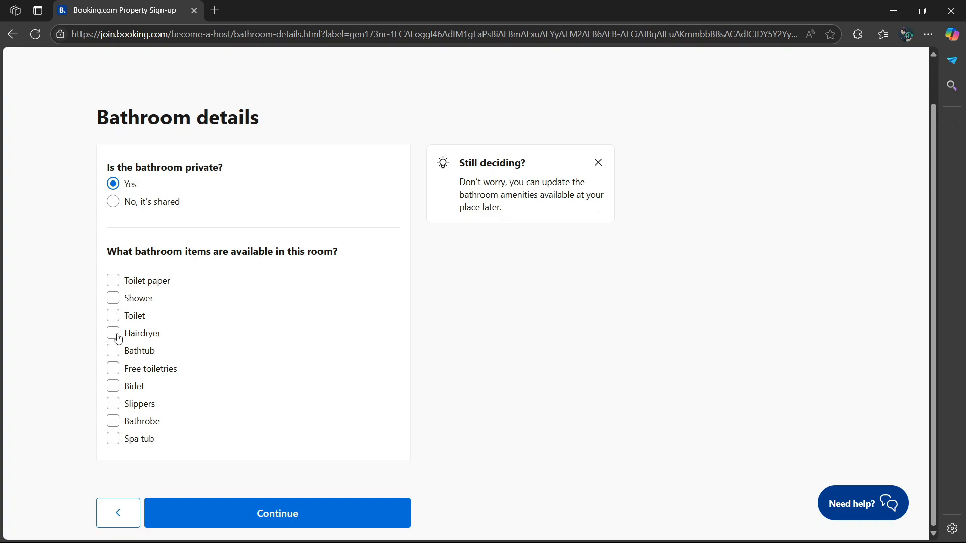
click(112, 315)
click(112, 298)
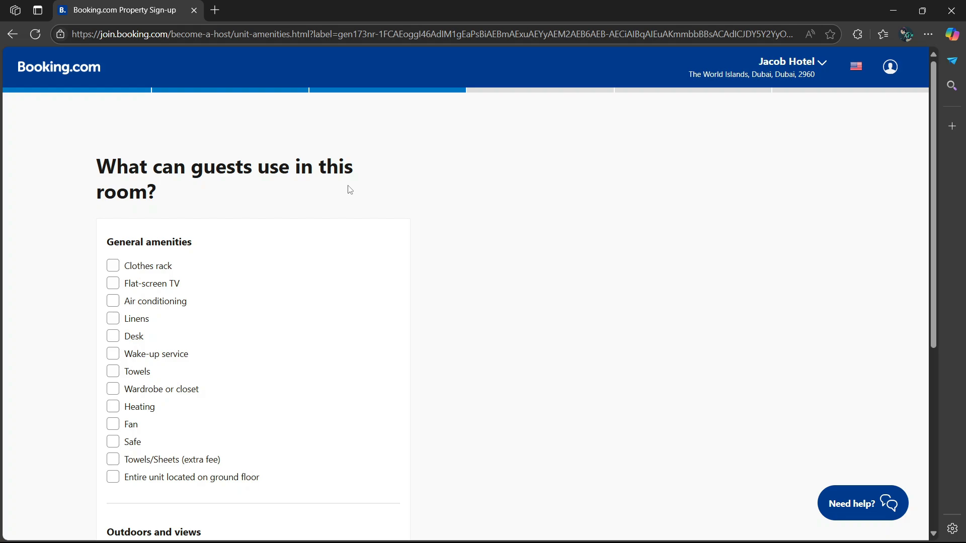
- Tick clothes rack, flat-screen TV, air conditioning, balcony, tea/coffee maker, dining table and microwave
click(113, 265)
click(114, 285)
click(113, 301)
scroll(118, 327, down, 2)
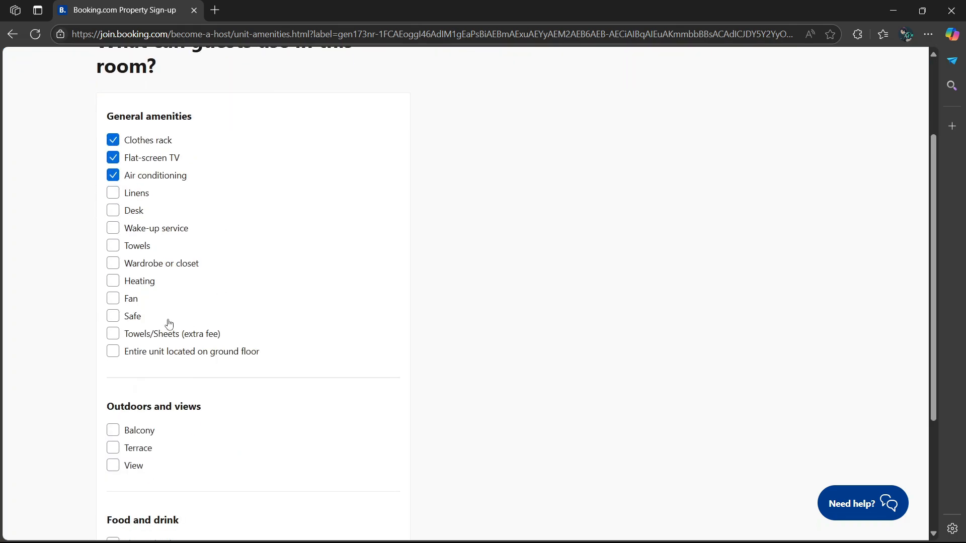
scroll(179, 390, down, 1)
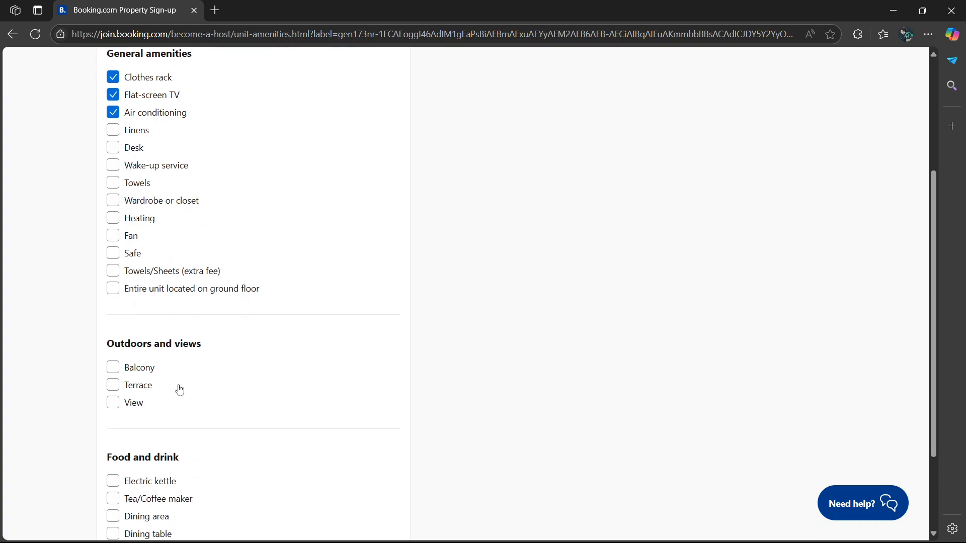
click(112, 367)
scroll(115, 375, down, 2)
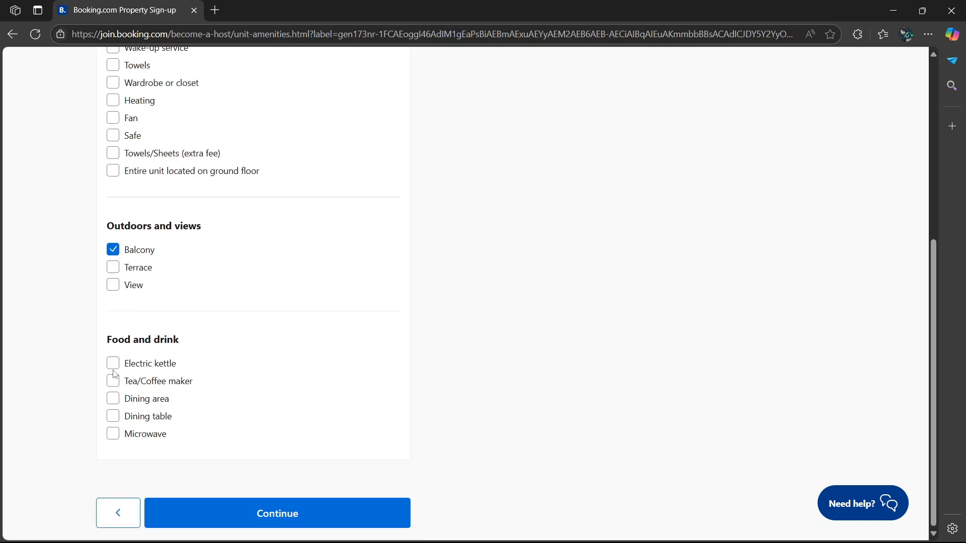
click(114, 382)
click(118, 420)
click(114, 436)
- Submit the amenities, then choose Deluxe Double Room with Bath as the room name and confirm
click(315, 511)
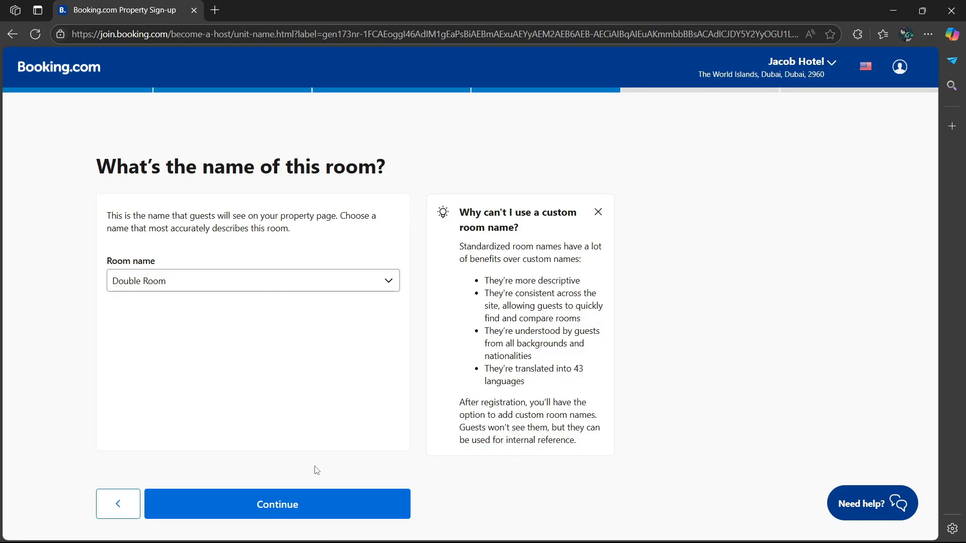
click(386, 284)
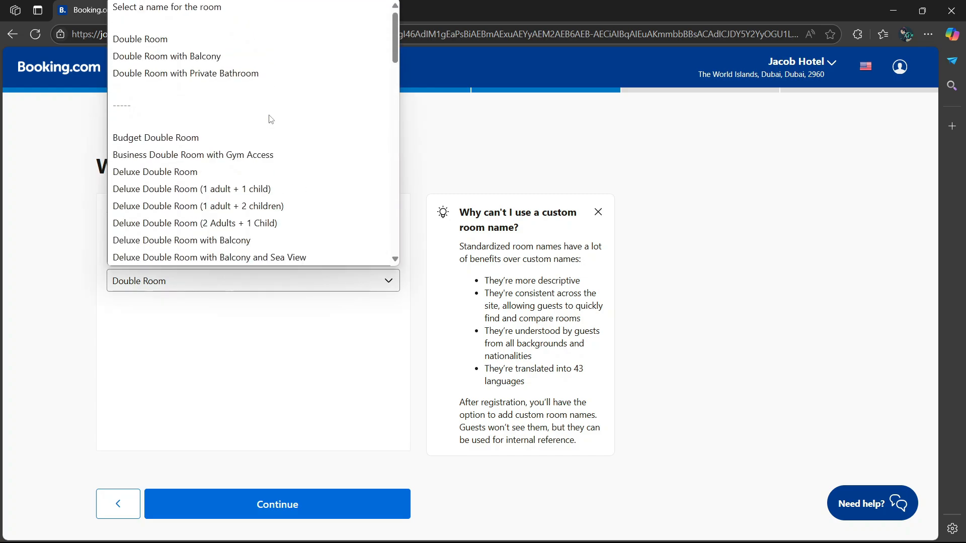
scroll(256, 122, down, 1)
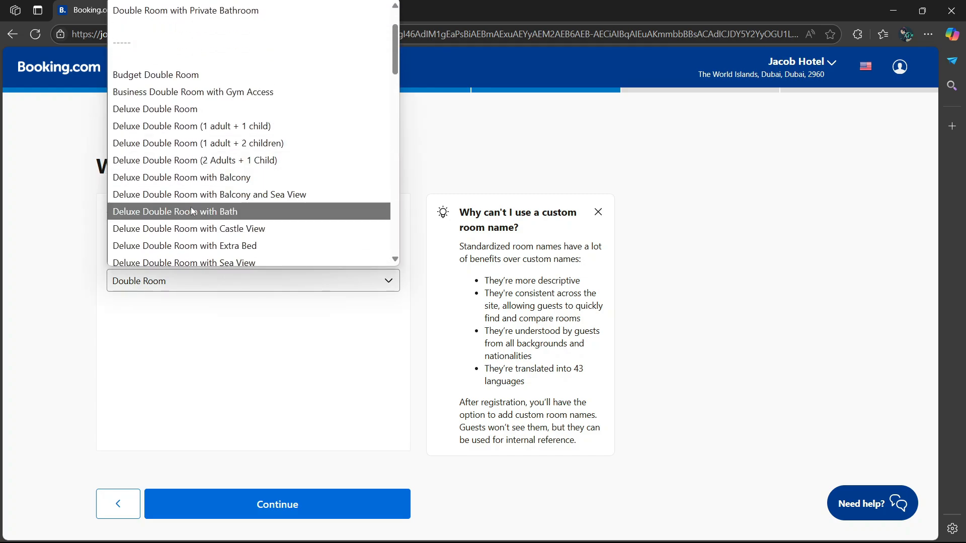
click(174, 214)
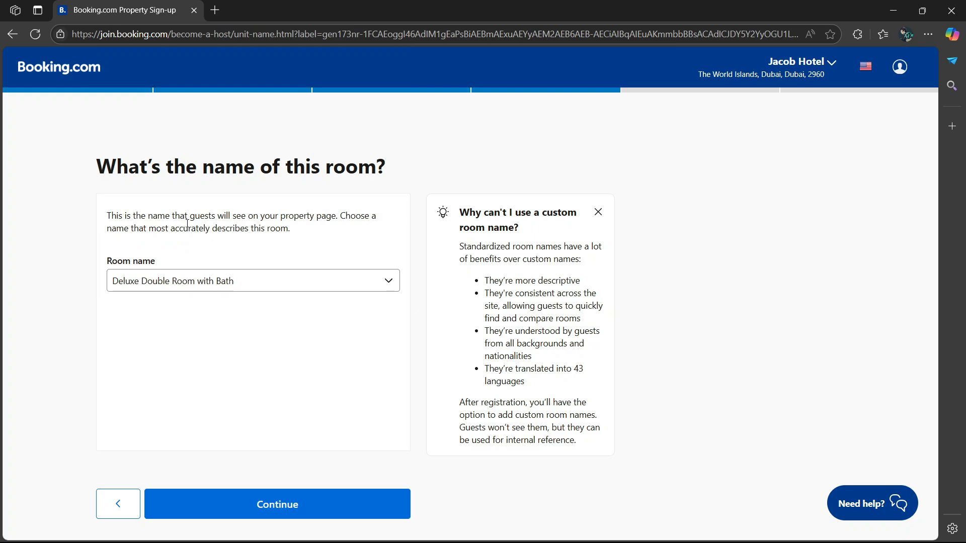
click(301, 509)
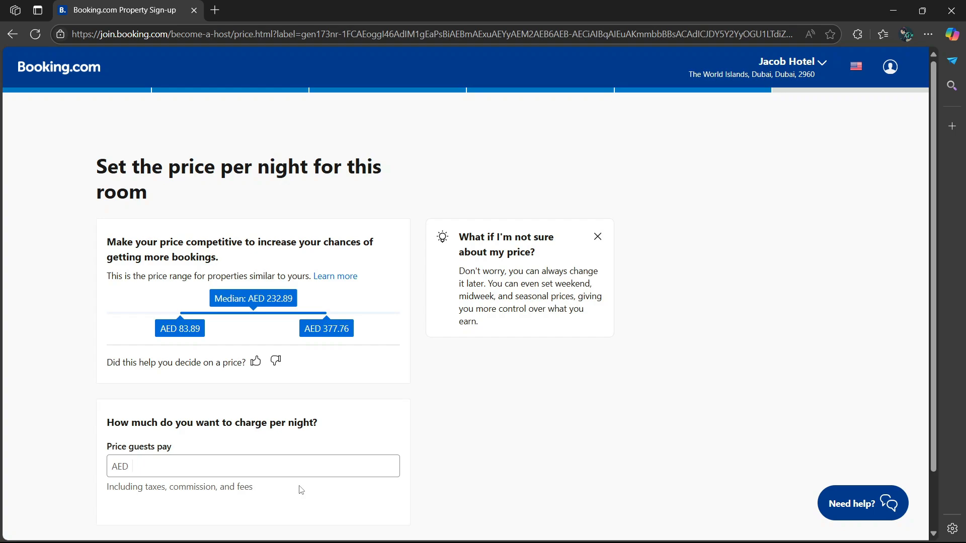
- Enter 200 AED as the nightly price from the autofill suggestion and confirm it
scroll(301, 489, down, 2)
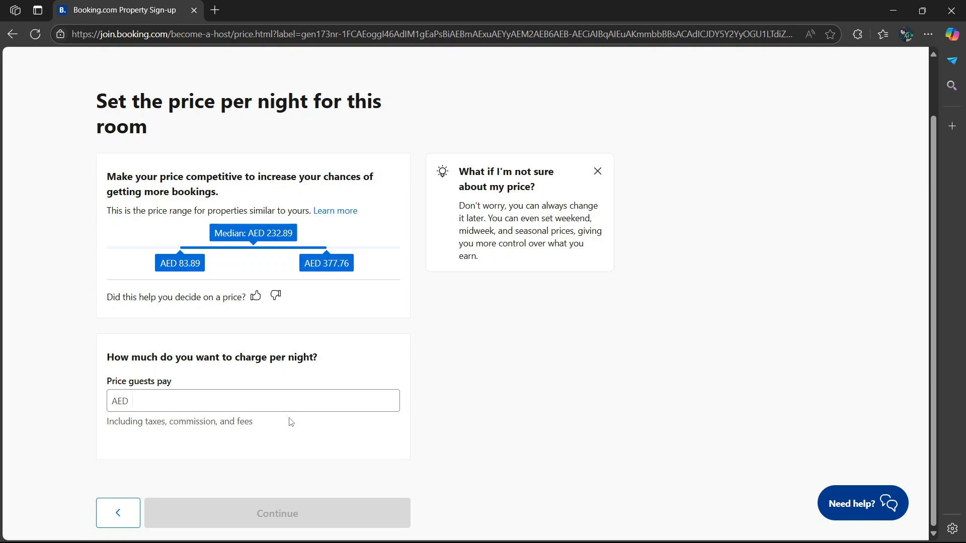
click(184, 397)
click(185, 443)
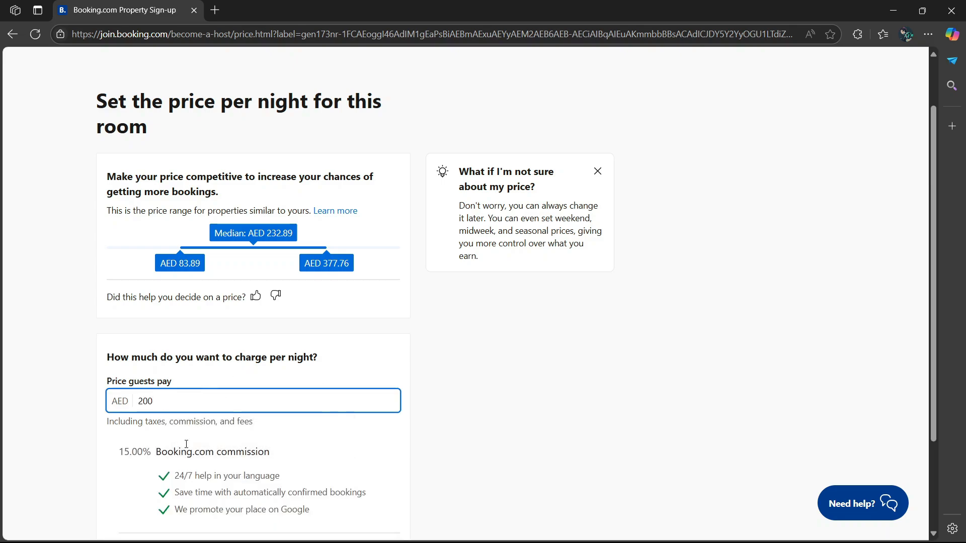
scroll(186, 444, down, 3)
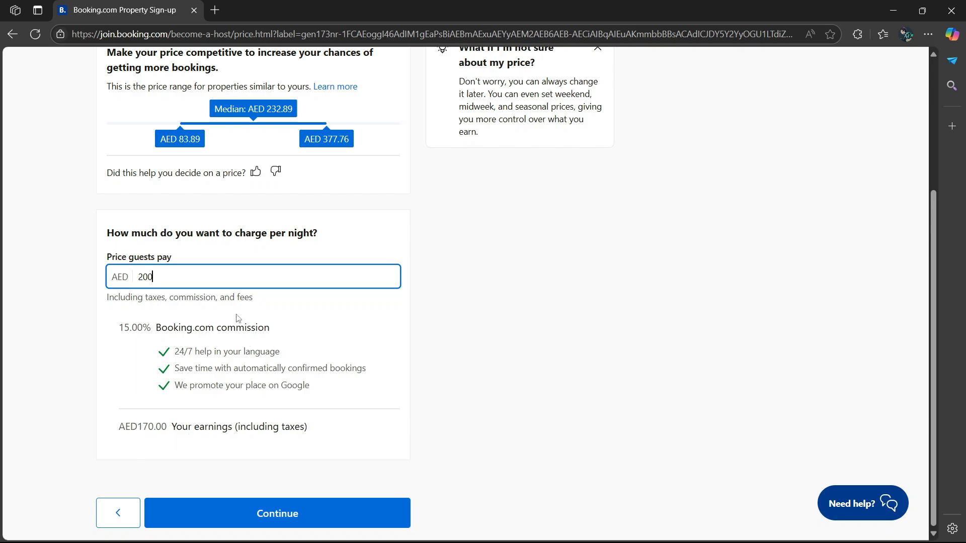
click(274, 513)
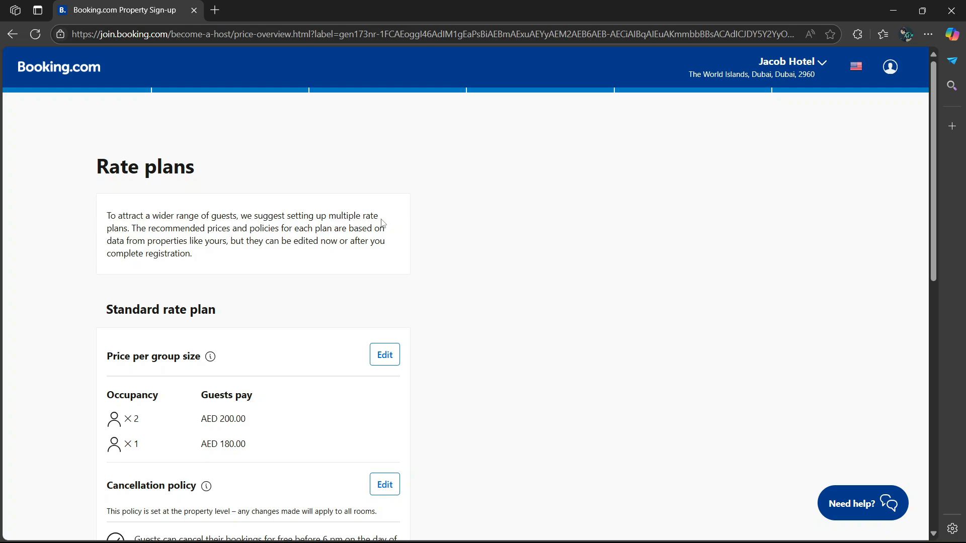
- Leave price per group size unchanged (AED 200 for two, AED 180 for one) and accept the rate plans
scroll(329, 324, down, 2)
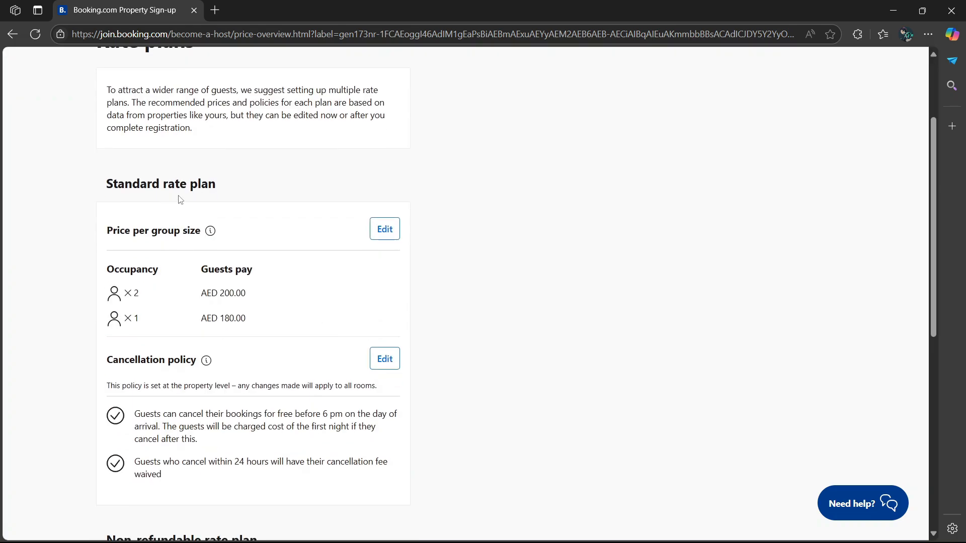
scroll(338, 207, down, 1)
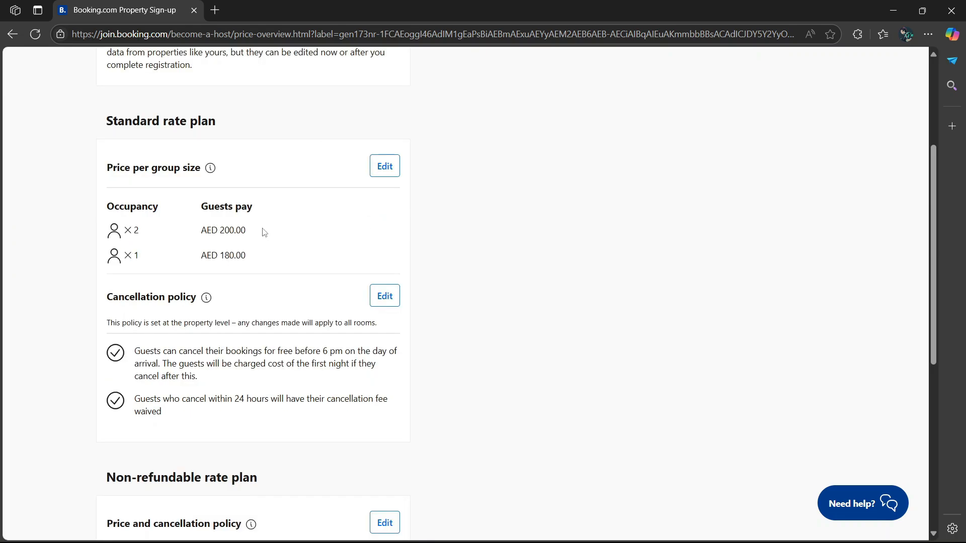
click(385, 170)
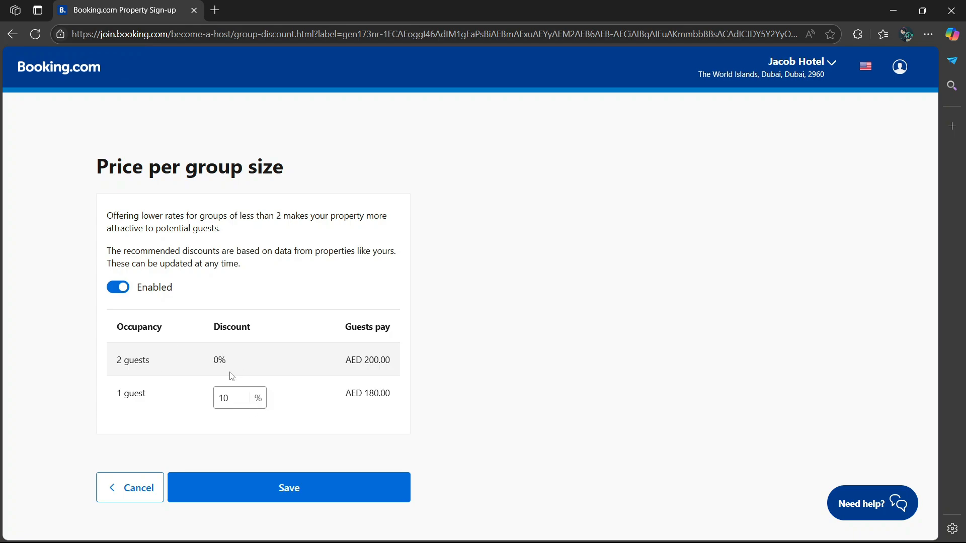
click(10, 34)
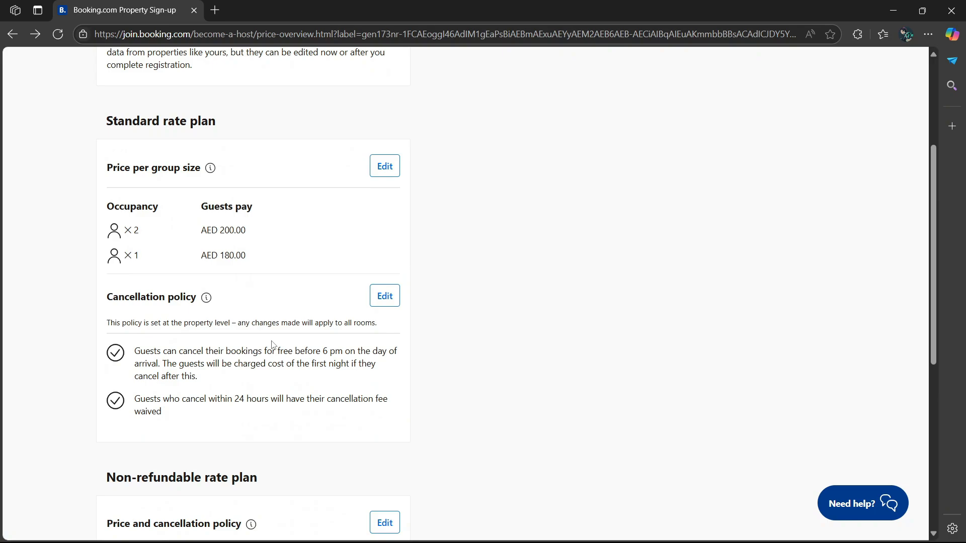
scroll(271, 345, down, 3)
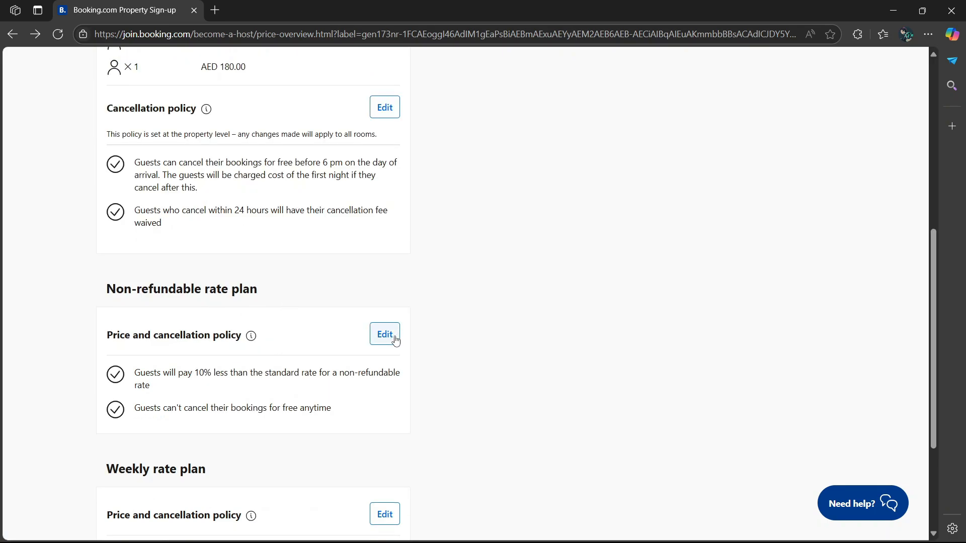
scroll(395, 341, down, 3)
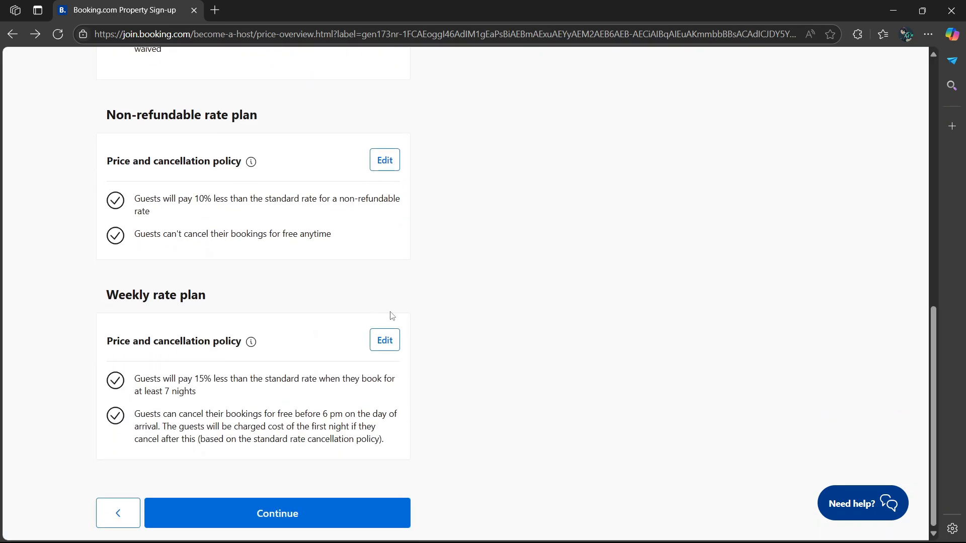
click(261, 511)
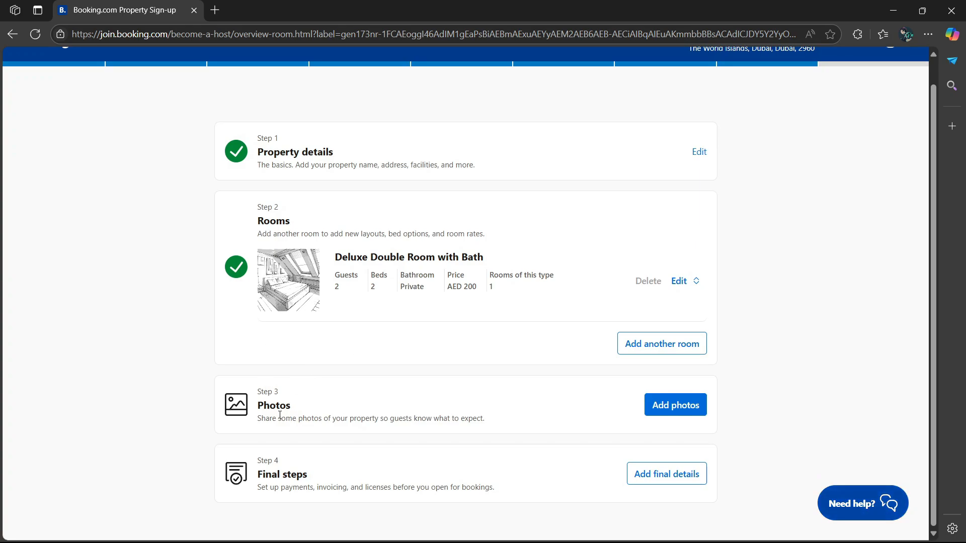
- Review the five uploaded property photos, with the pool shot as main, and save them
click(676, 413)
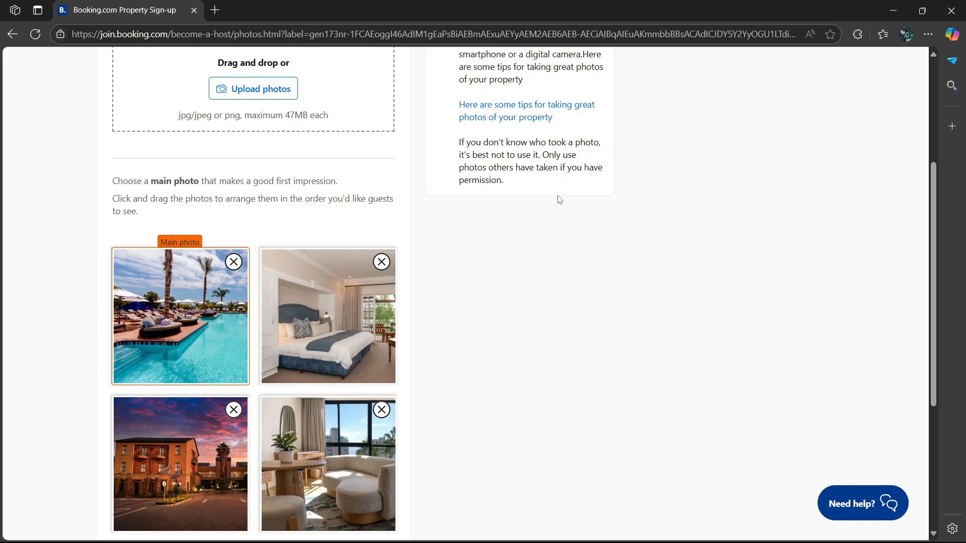
scroll(416, 218, down, 5)
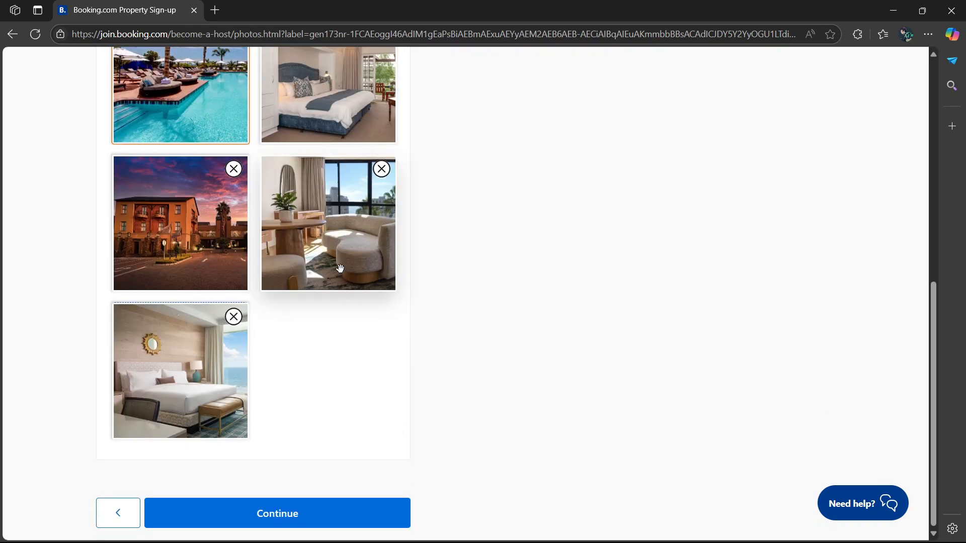
scroll(226, 191, up, 1)
scroll(231, 190, down, 1)
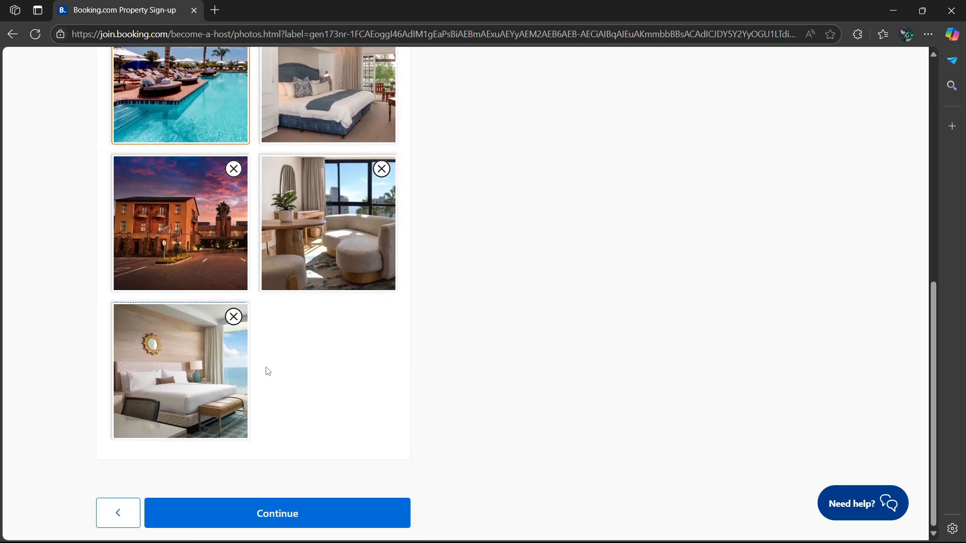
click(272, 506)
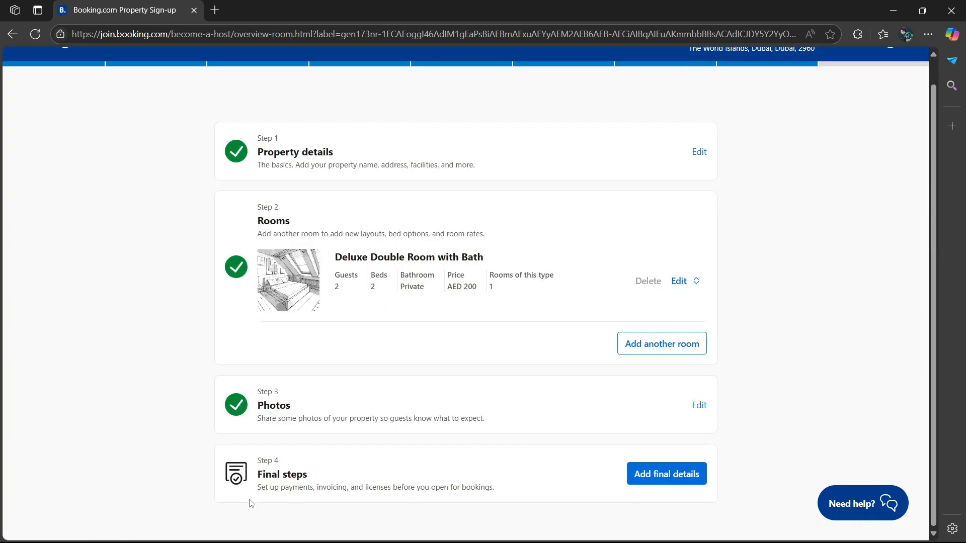
click(684, 475)
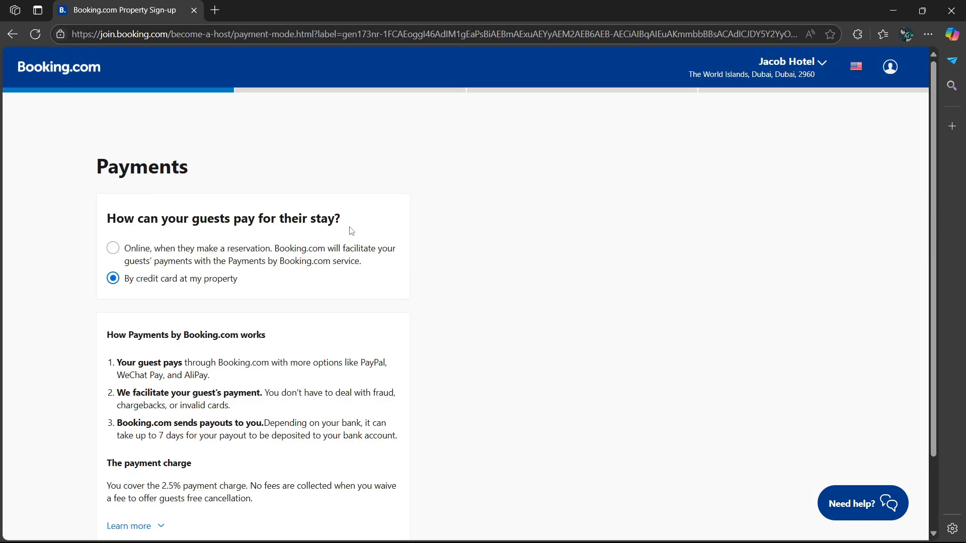
- Choose online payment so guests pay when they book
click(108, 255)
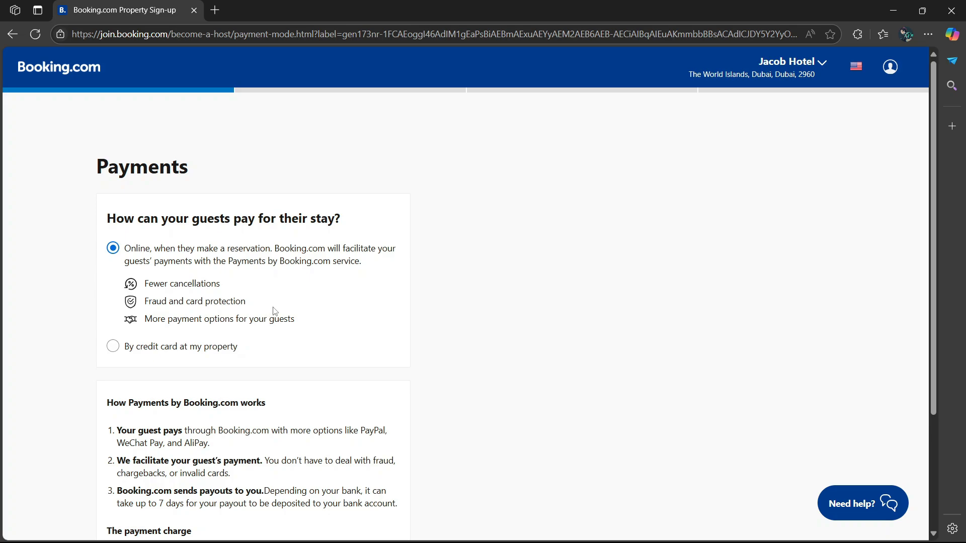
scroll(280, 325, down, 2)
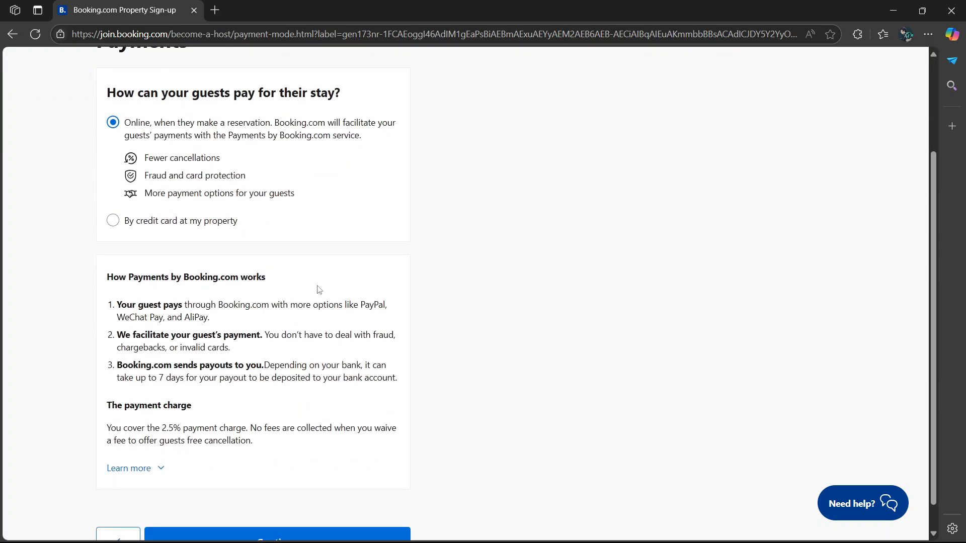
scroll(139, 439, down, 1)
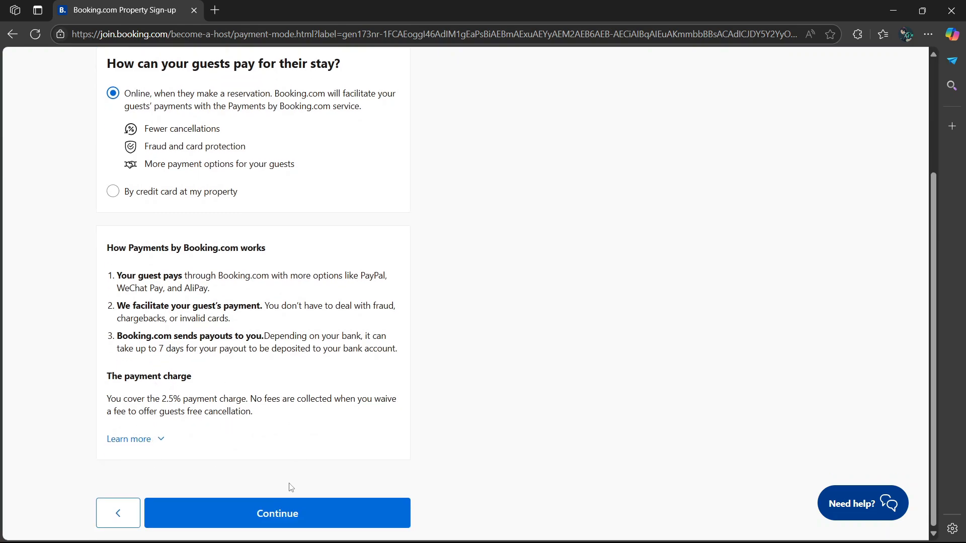
click(270, 518)
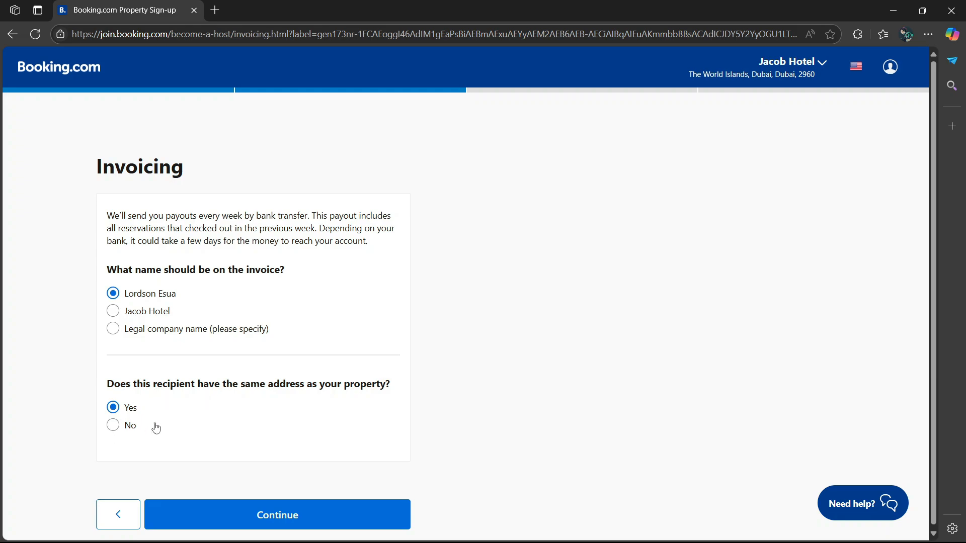
- Accept the default invoicing details and move past the licence page
click(326, 519)
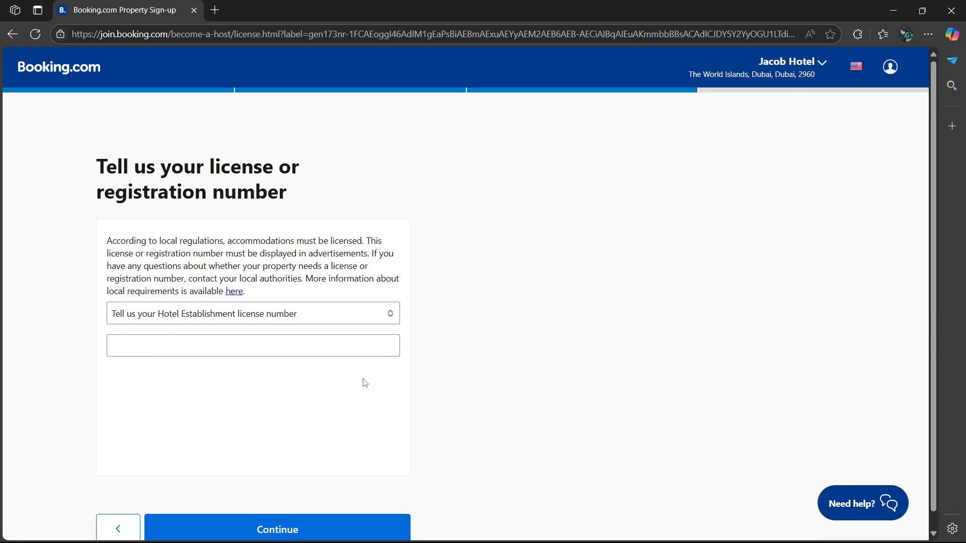
scroll(327, 249, down, 1)
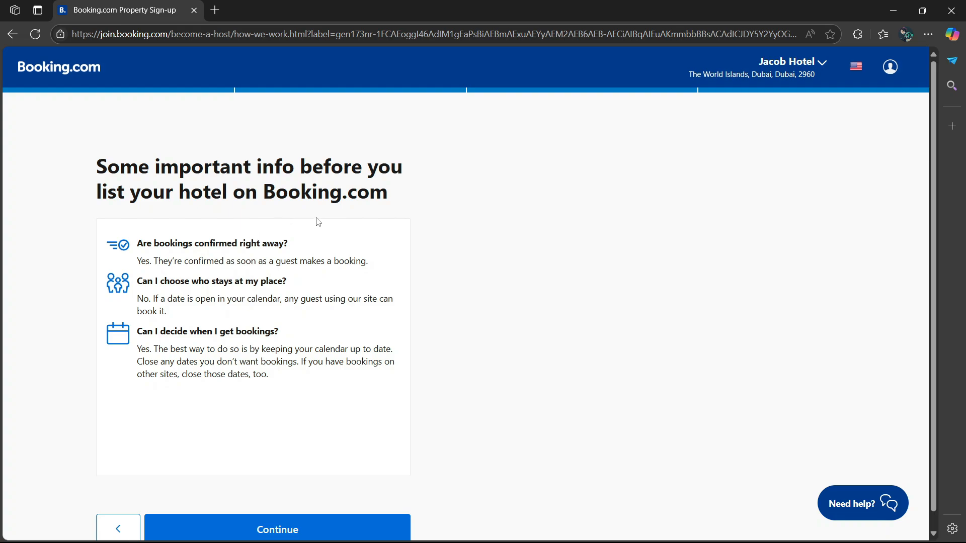
scroll(431, 227, down, 1)
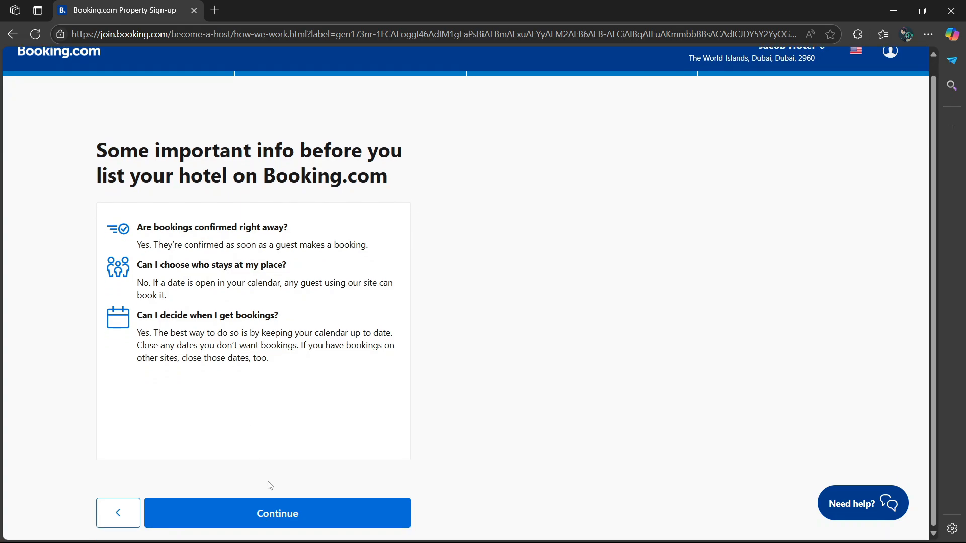
- Finish the final steps and move on to the registration completion page
click(266, 511)
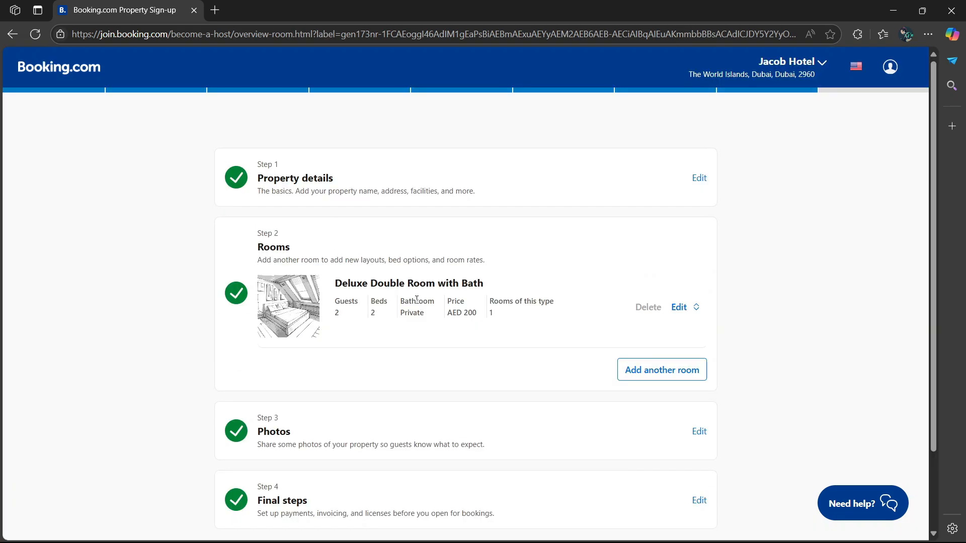
scroll(417, 299, down, 2)
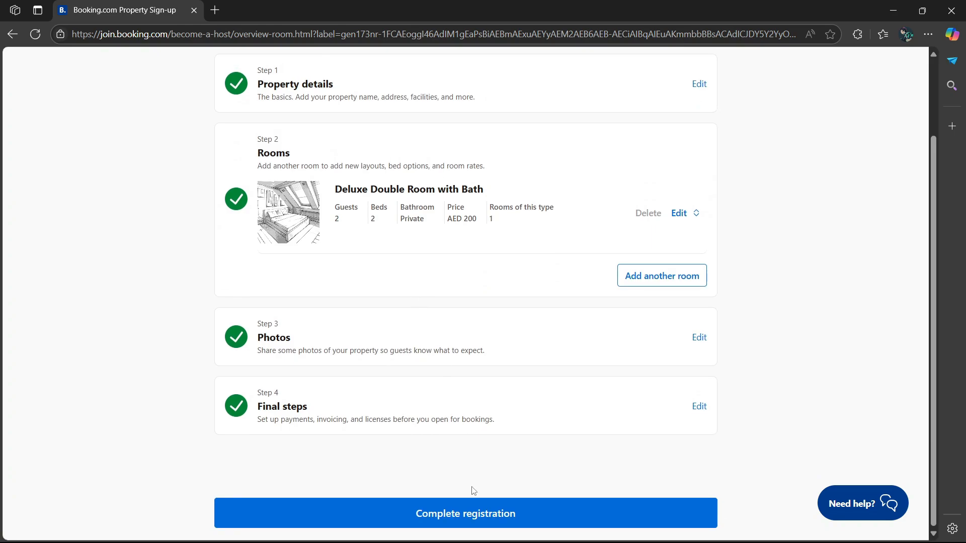
click(471, 523)
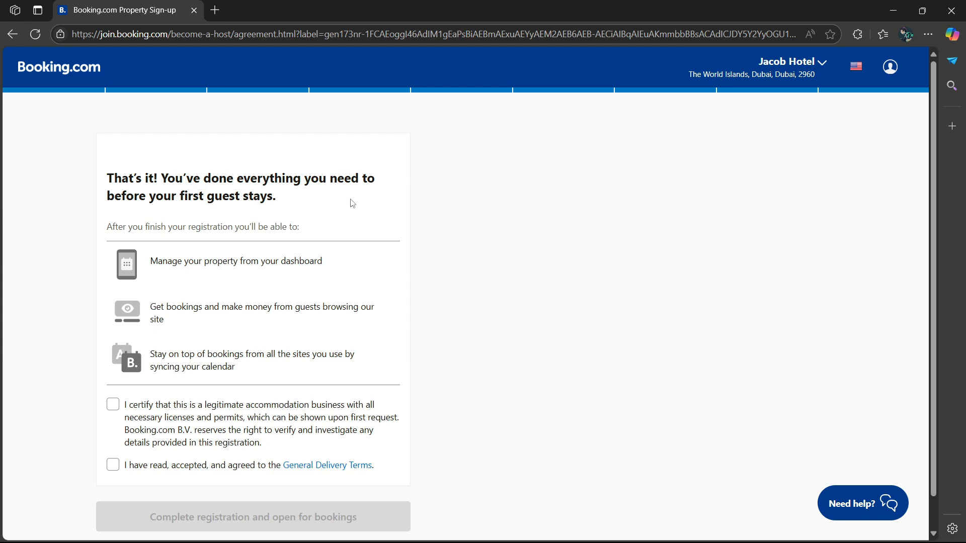
- Tick the legitimate-business and General Delivery Terms boxes, then complete registration and open for bookings
scroll(353, 203, down, 1)
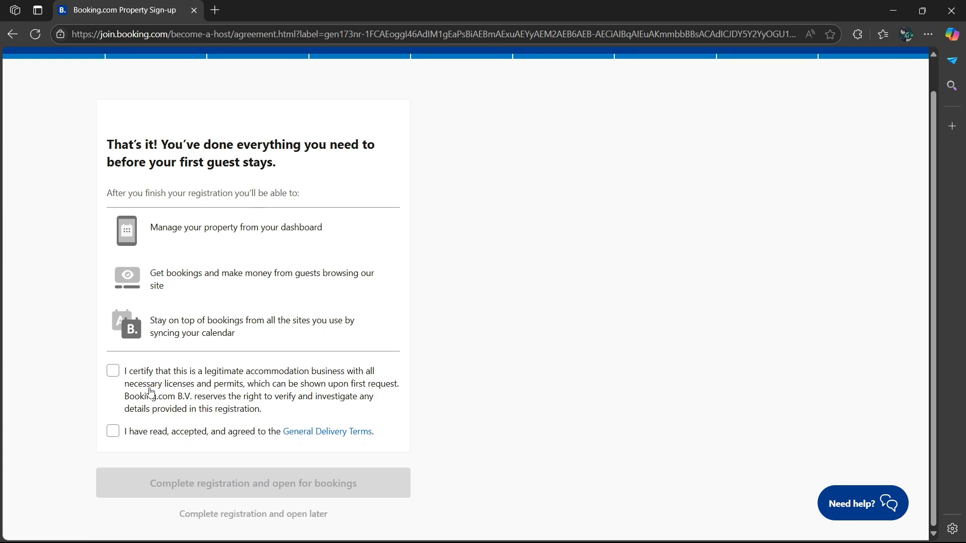
click(113, 372)
click(113, 434)
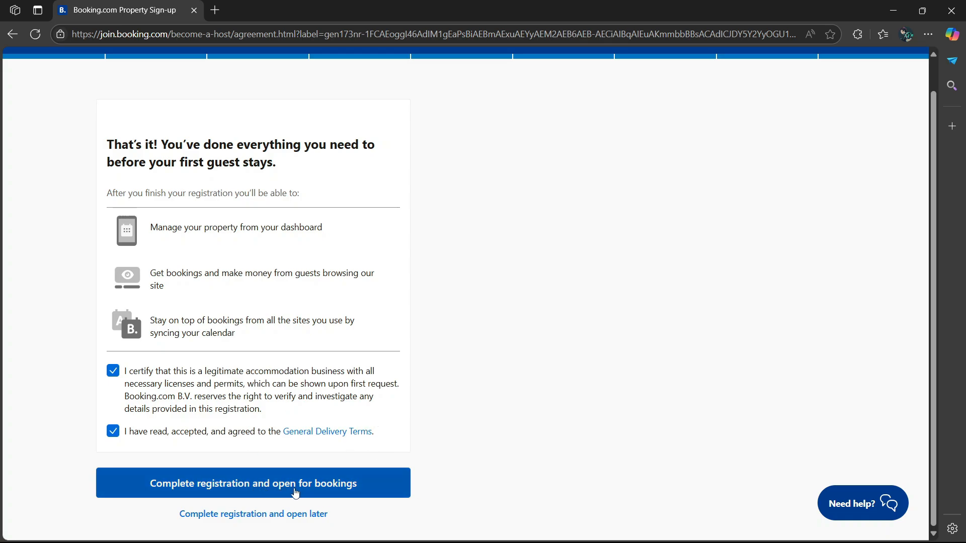
click(300, 489)
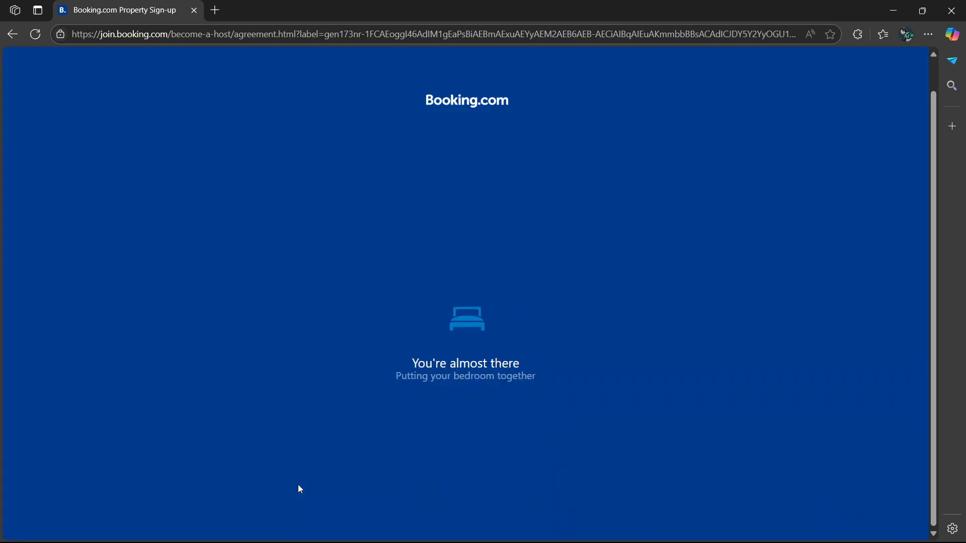